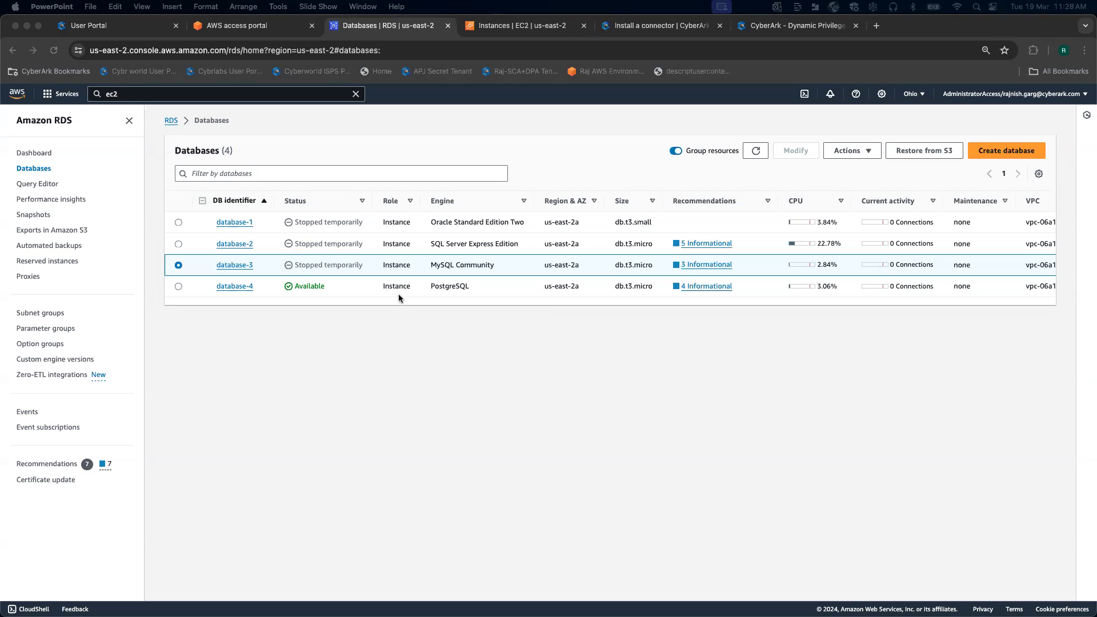
Review database-4's PostgreSQL endpoint and port 5432, then go to the EC2 Instances list
{"action": "left_click", "coordinate": [304, 360]}
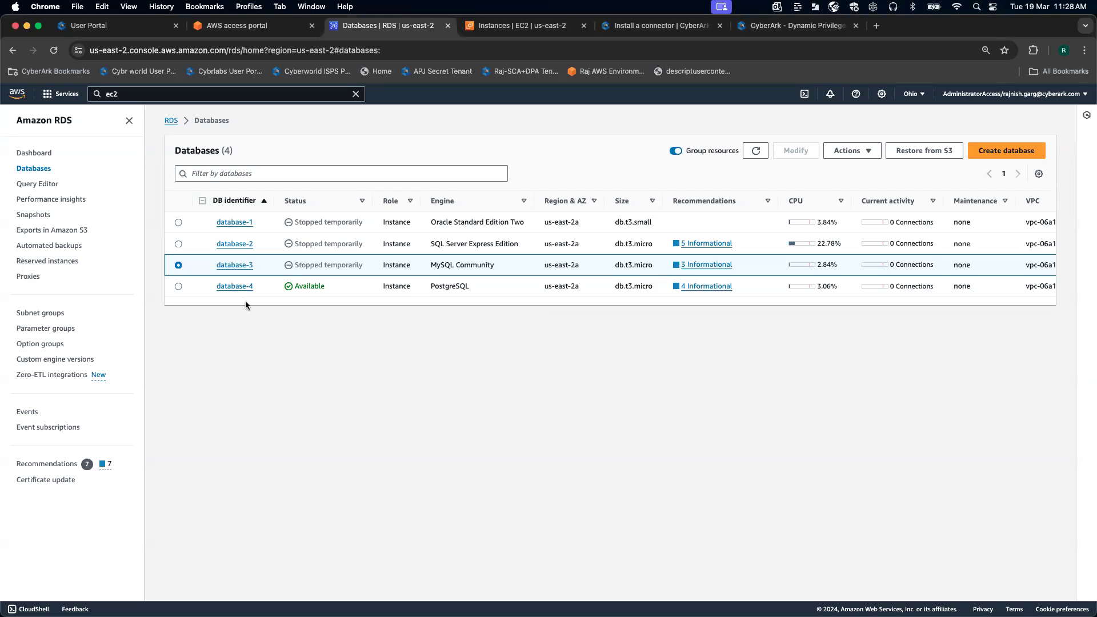
{"action": "left_click", "coordinate": [234, 289]}
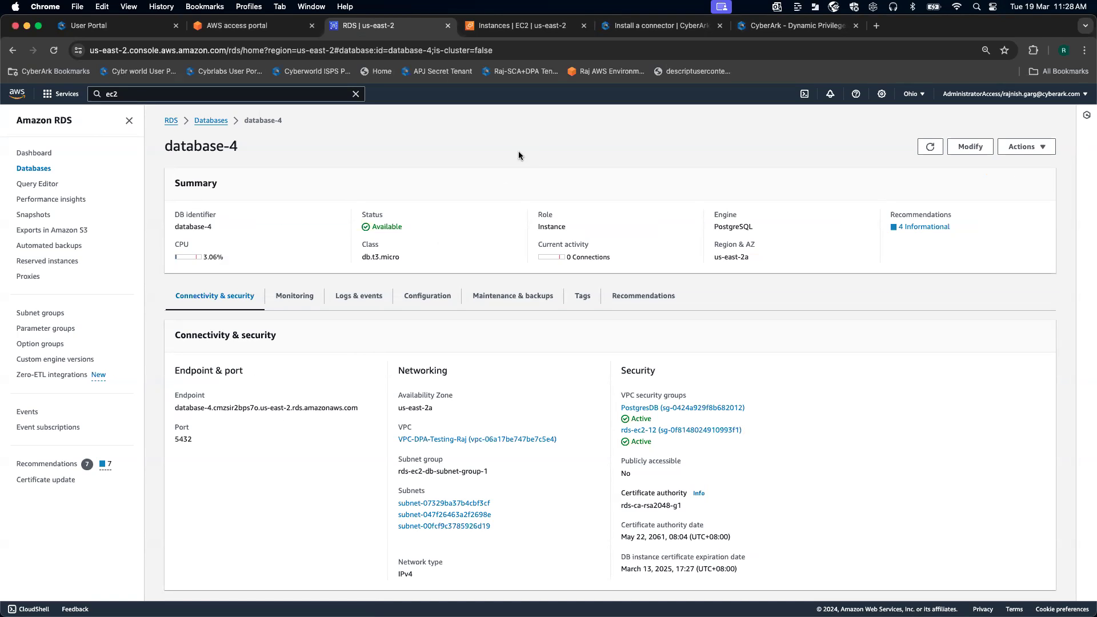
{"action": "left_click", "coordinate": [534, 24]}
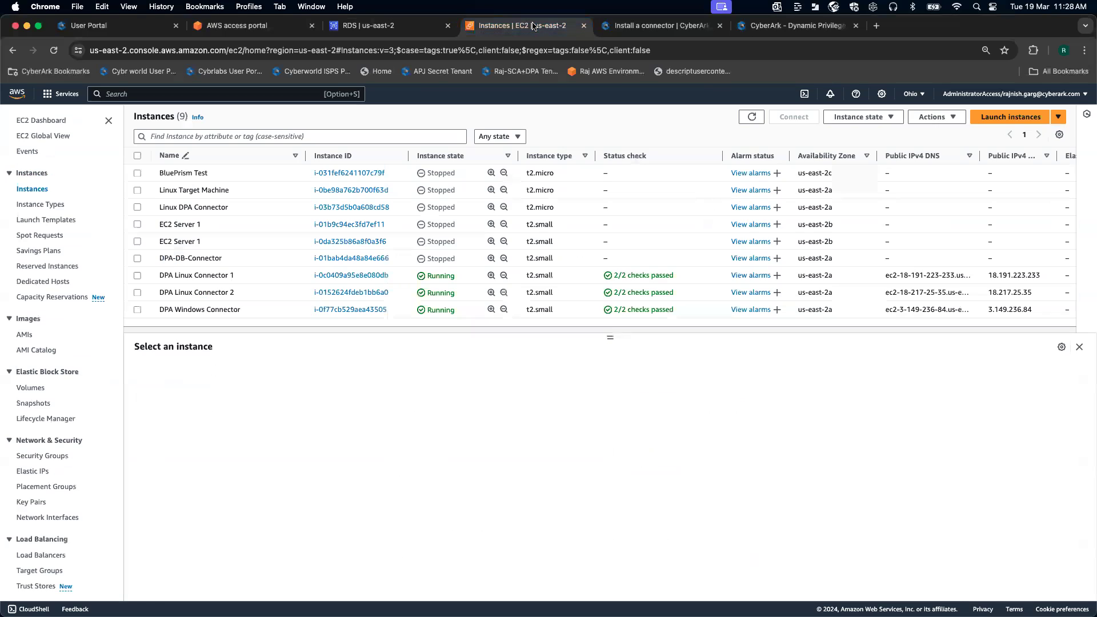
Select the DPA Windows Connector instance to see it running as t2.small at 172.31.11.124
{"action": "left_click", "coordinate": [137, 310]}
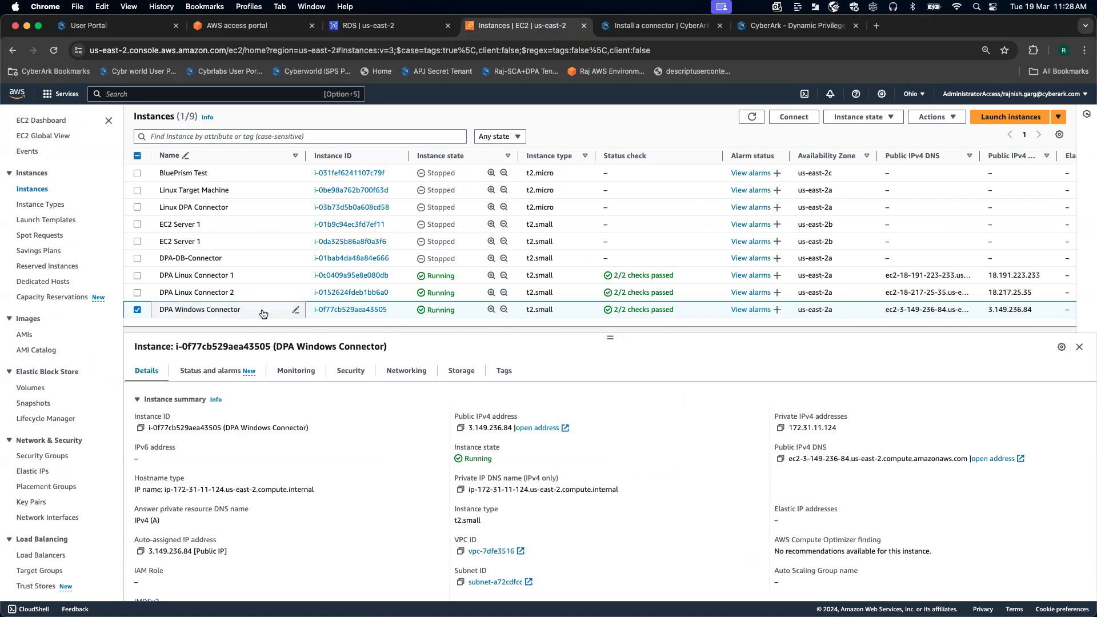
Reload the DPA portal and go from the introduction to the Connector pools page
{"action": "left_click", "coordinate": [786, 28]}
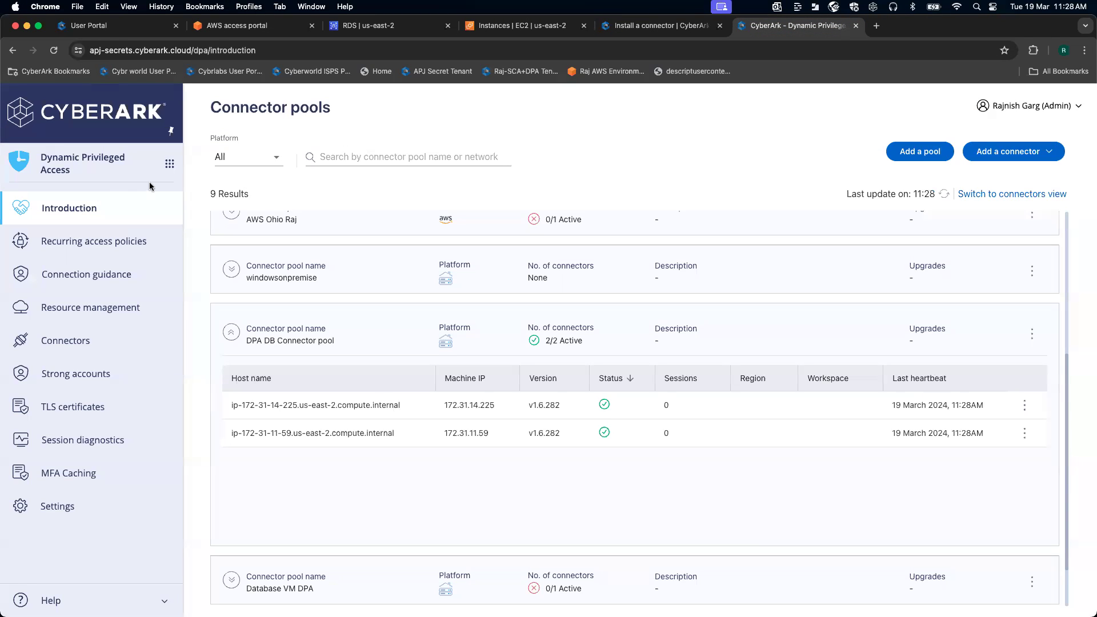
{"action": "left_click", "coordinate": [267, 52]}
{"action": "key", "text": "Return"}
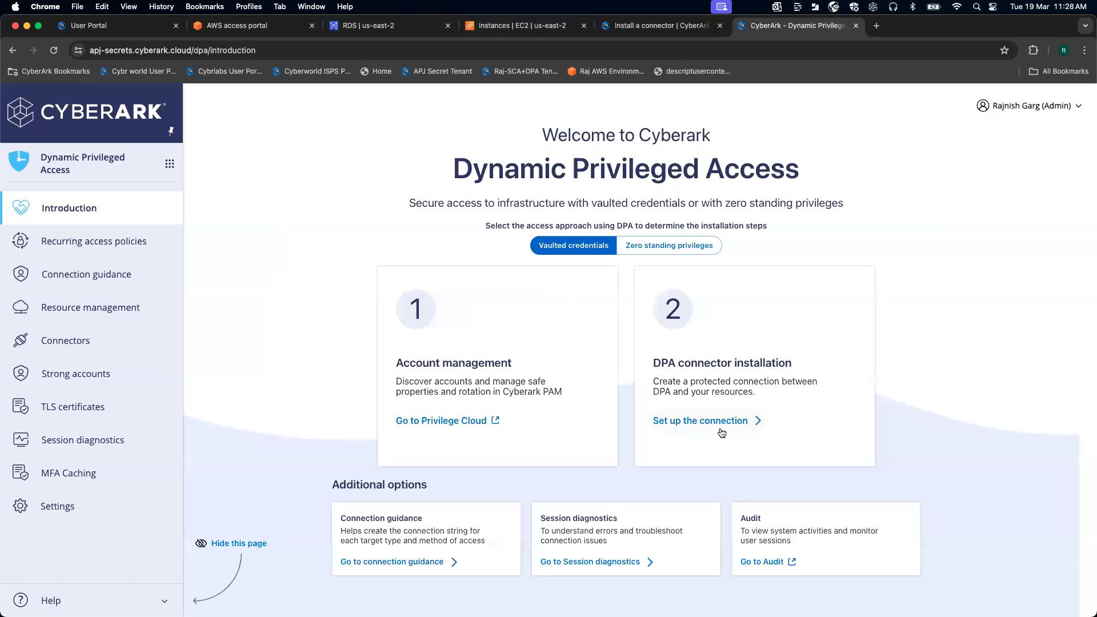
{"action": "left_click", "coordinate": [704, 423]}
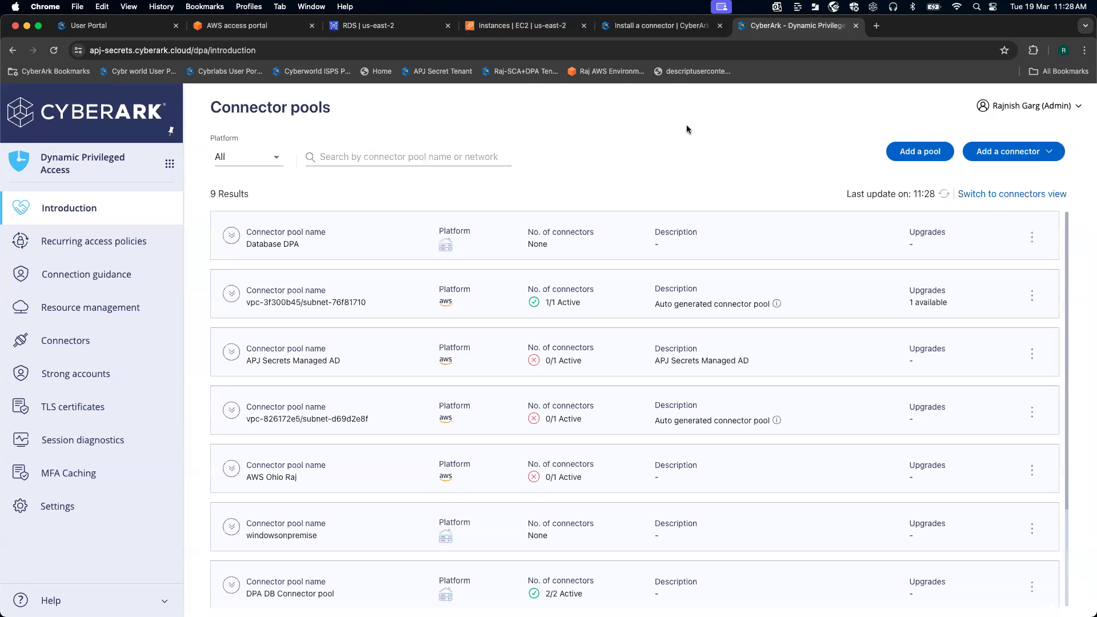
Start an All platforms connector pool named 'DPA windows connector pool'
{"action": "left_click", "coordinate": [939, 153]}
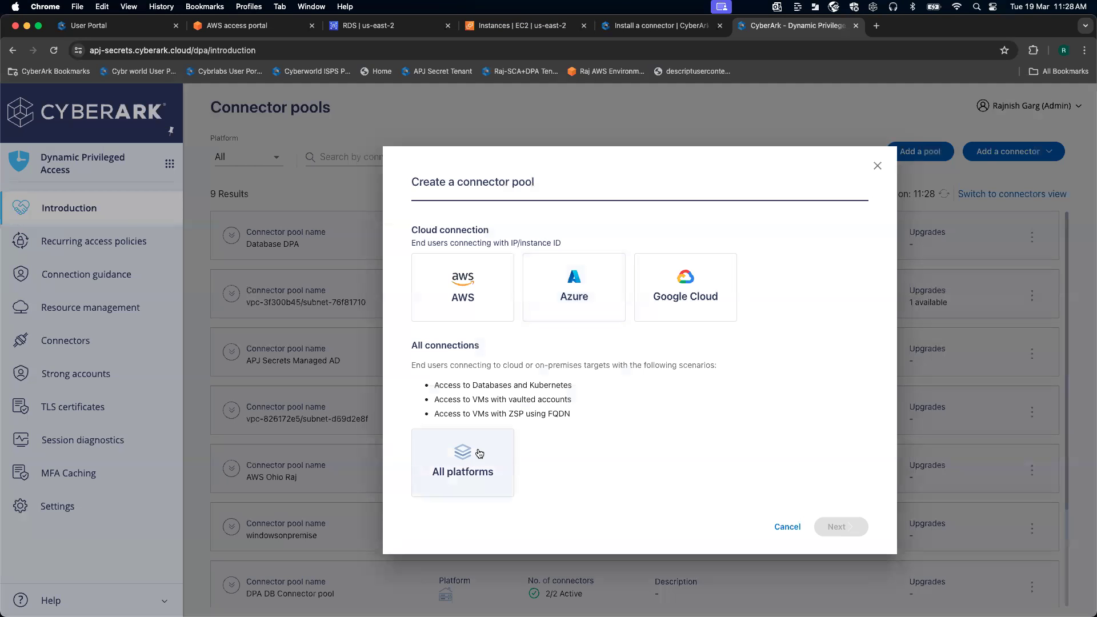
{"action": "left_click", "coordinate": [456, 460]}
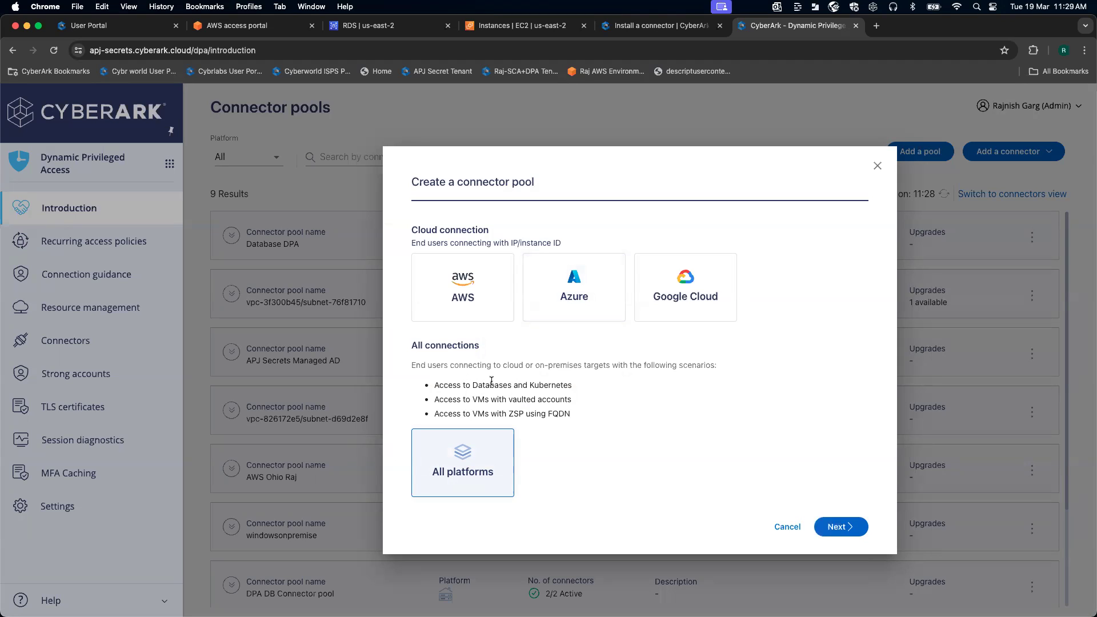
{"action": "left_click", "coordinate": [838, 525]}
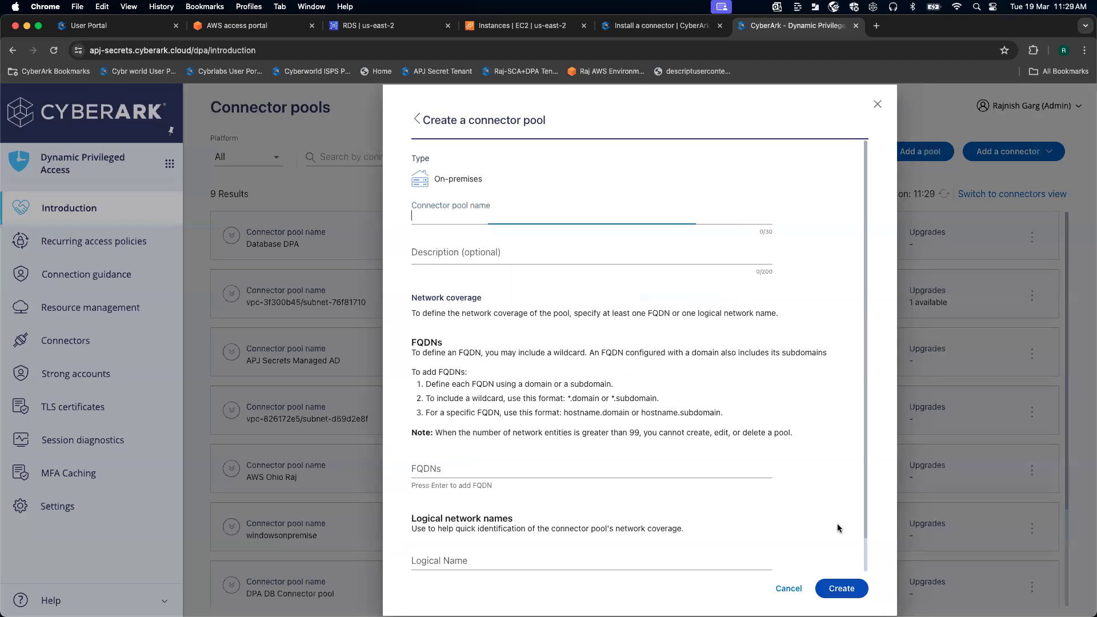
{"action": "left_click", "coordinate": [465, 212]}
{"action": "type", "text": "DPA w"}
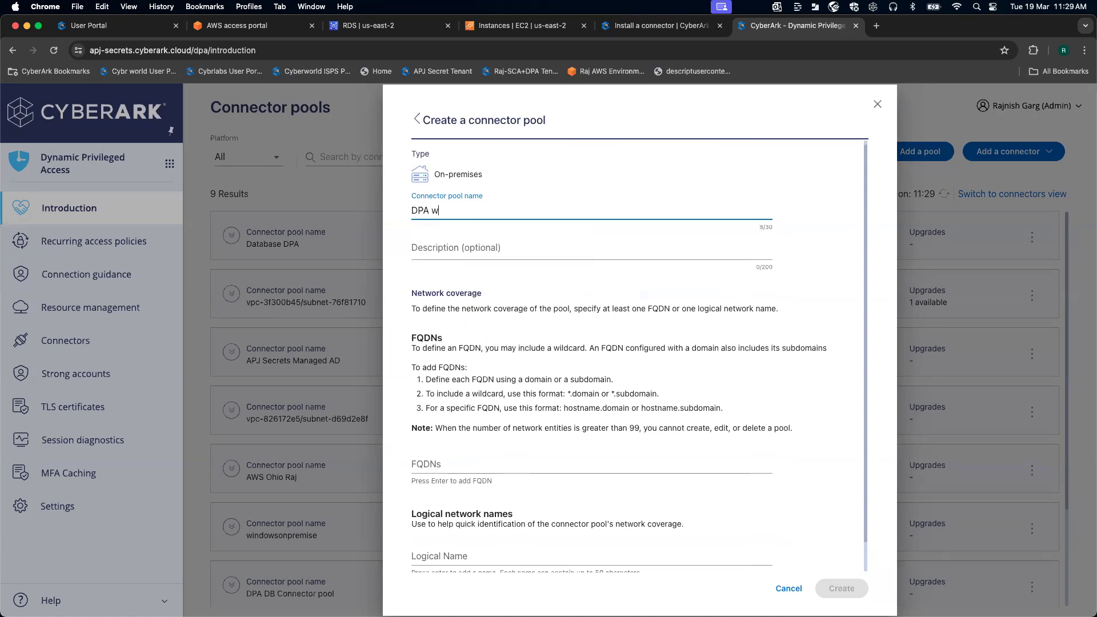
{"action": "type", "text": "indows connector pool"}
{"action": "scroll", "coordinate": [492, 256], "scroll_direction": "down", "scroll_amount": 1}
{"action": "left_click", "coordinate": [449, 429]}
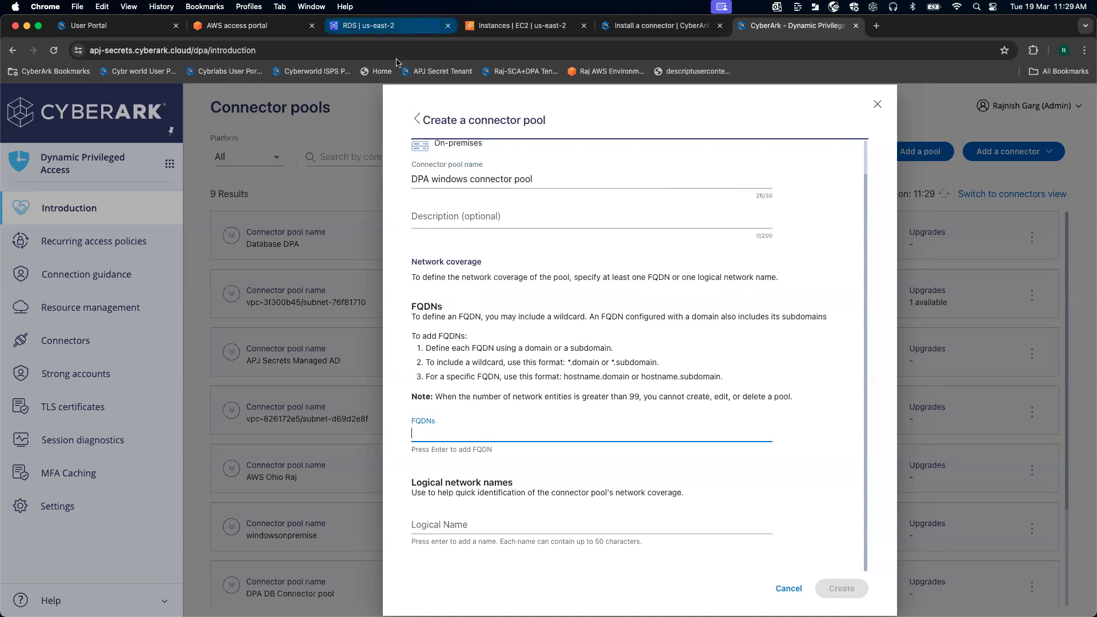
Copy the us-east-2.rds.amazonaws.com domain from database-4's endpoint and return to the pool form
{"action": "left_click", "coordinate": [400, 27]}
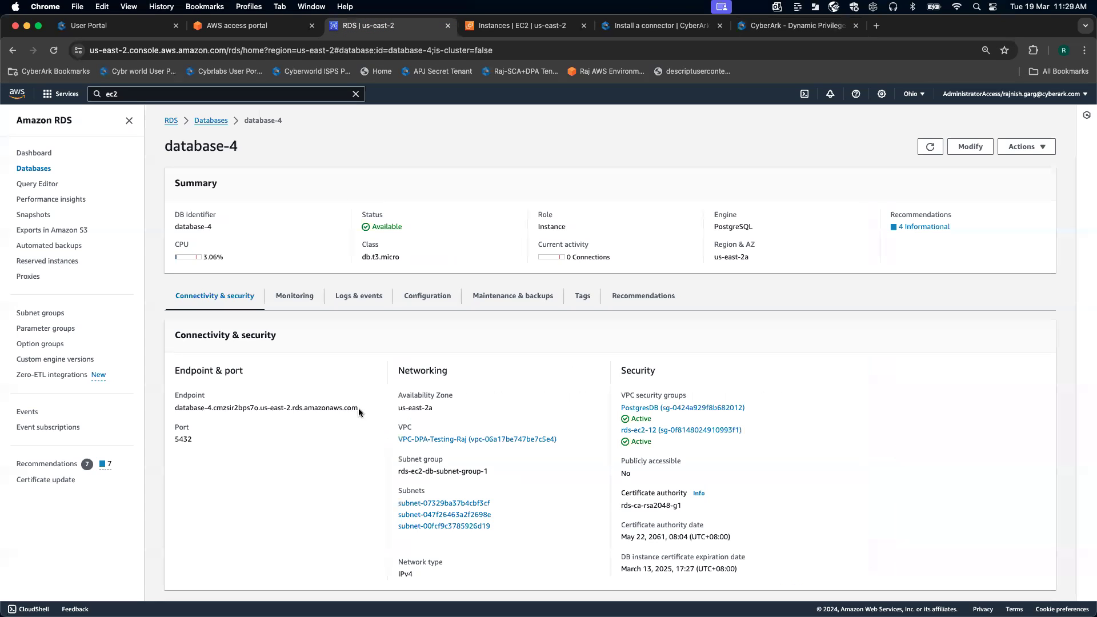
{"action": "left_click_drag", "start_coordinate": [360, 408], "coordinate": [268, 408]}
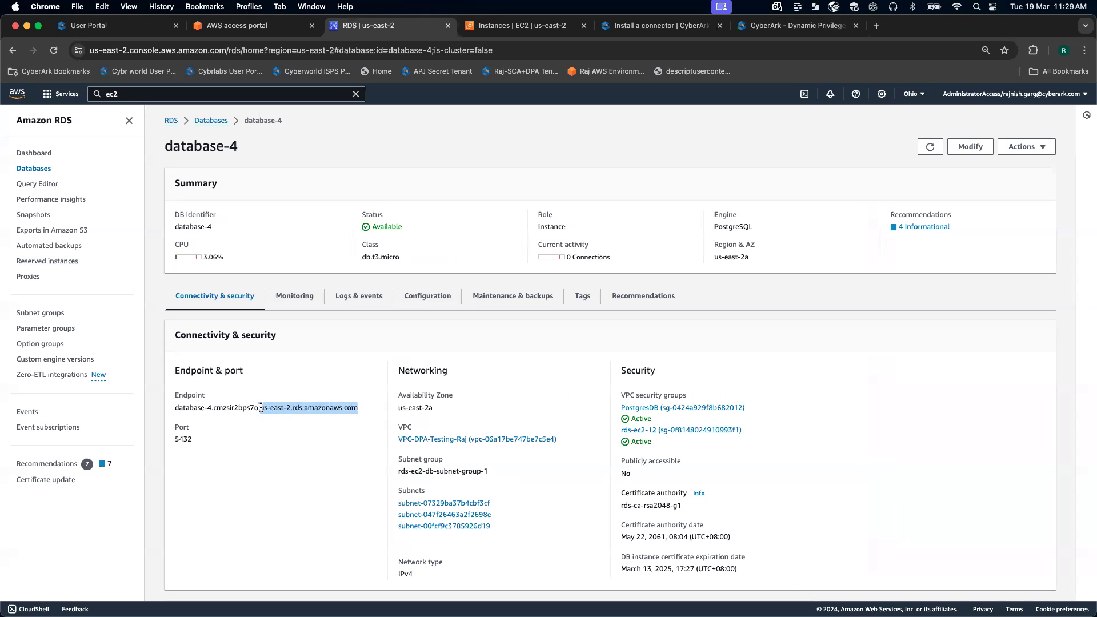
{"action": "key", "text": "super+c"}
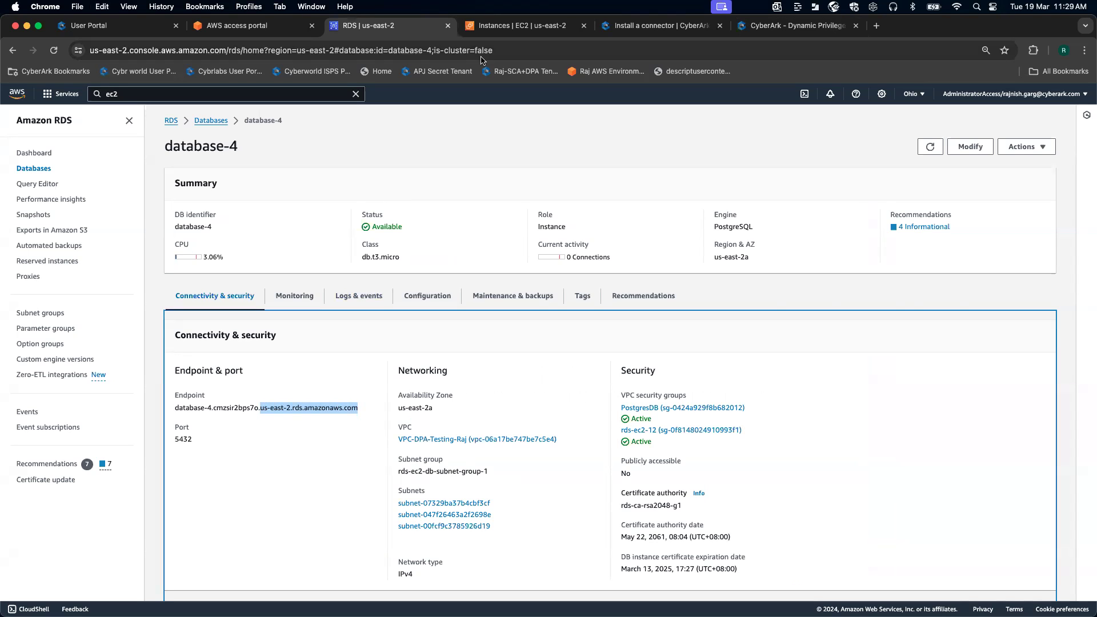
{"action": "left_click", "coordinate": [521, 28]}
{"action": "left_click", "coordinate": [654, 26]}
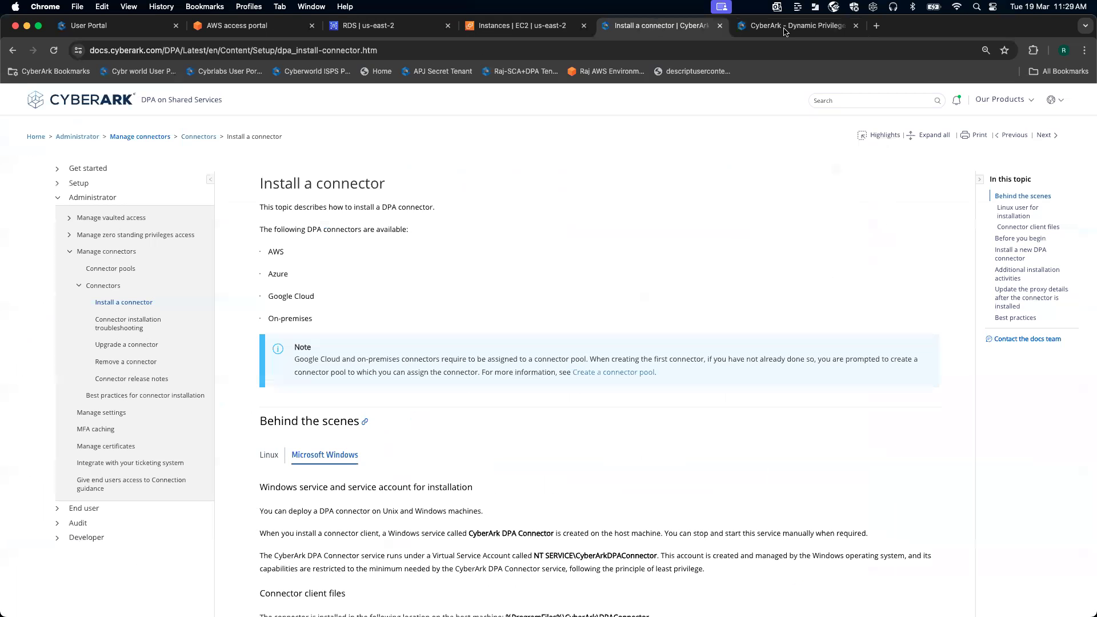
{"action": "left_click", "coordinate": [785, 28]}
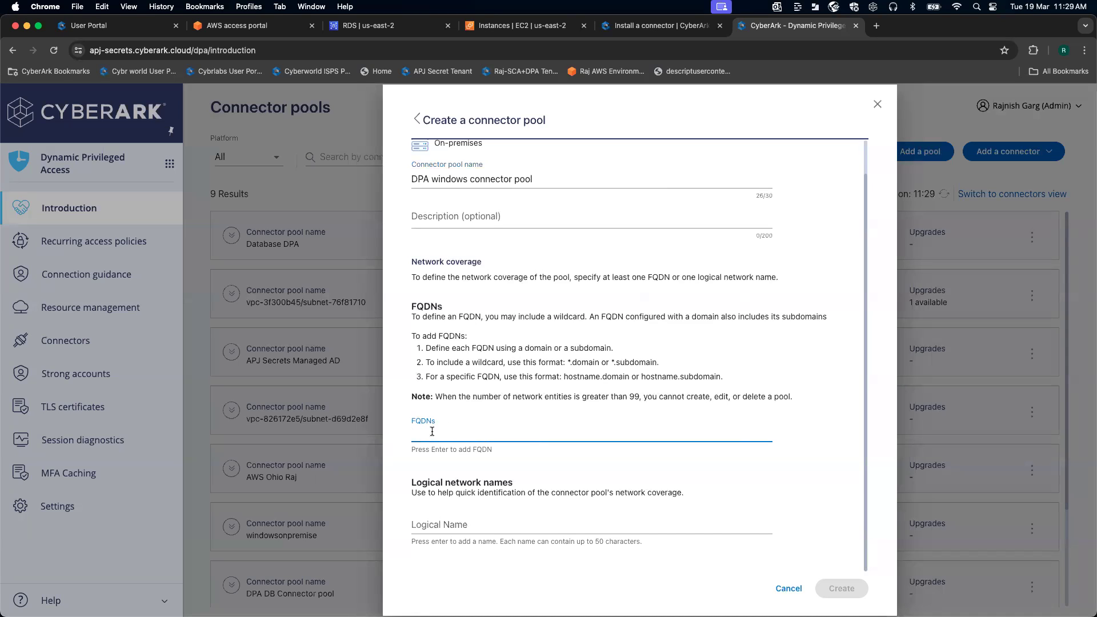
Add the FQDN *.us-east-2.rds.amazonaws.com and create the pool
{"action": "type", "text": "*."}
{"action": "key", "text": "super+v"}
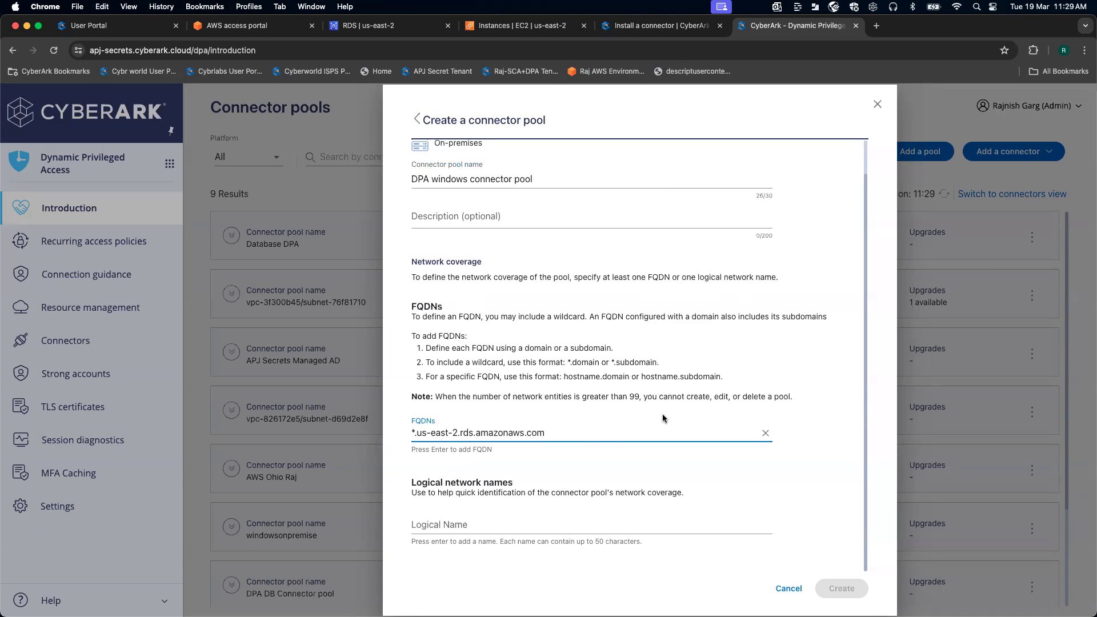
{"action": "key", "text": "Return"}
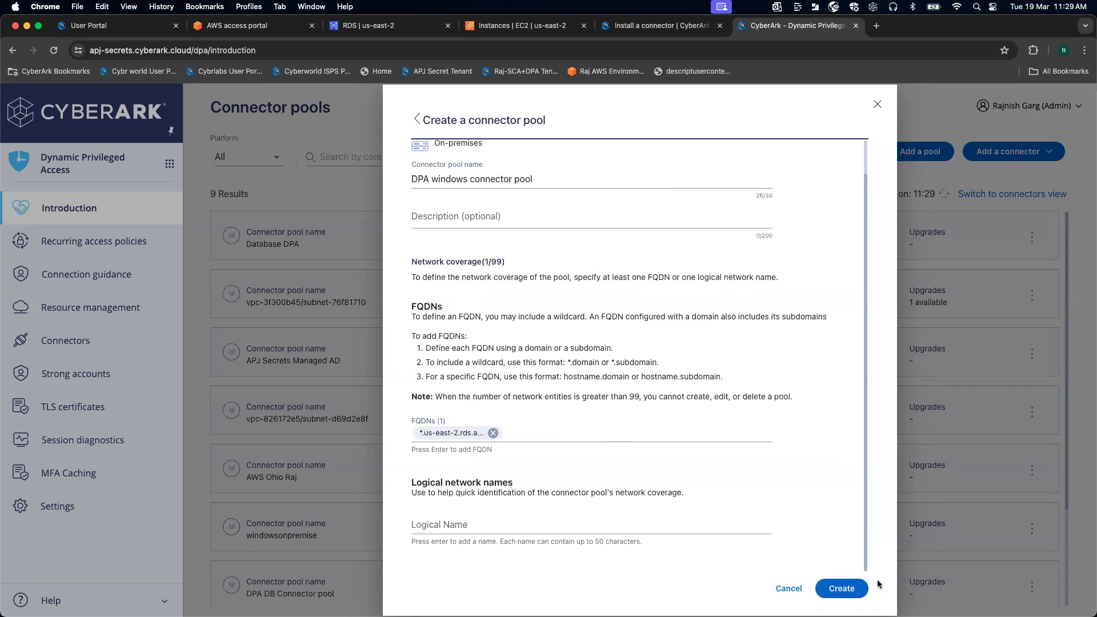
{"action": "left_click", "coordinate": [845, 588]}
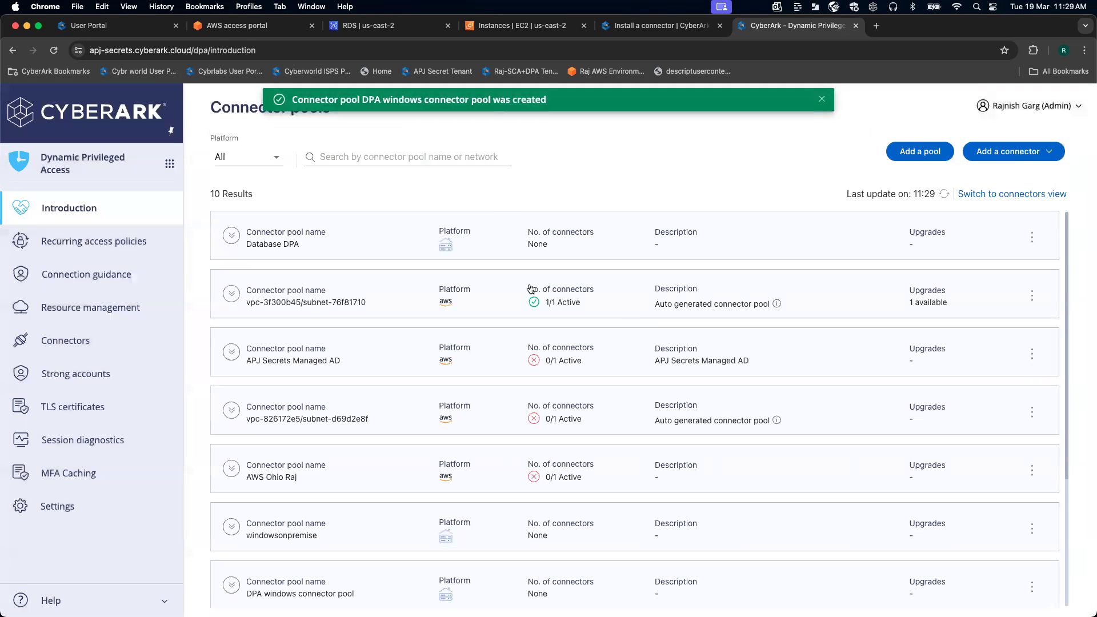
Start a new on-premises connector assigned to DPA windows connector pool
{"action": "scroll", "coordinate": [530, 289], "scroll_direction": "down", "scroll_amount": 3}
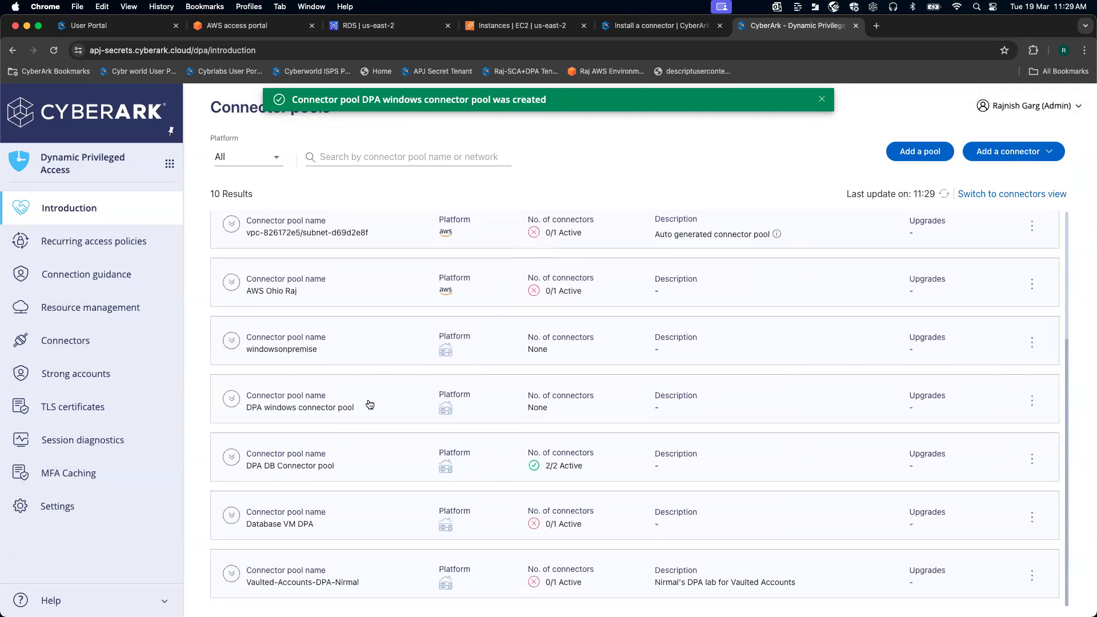
{"action": "left_click", "coordinate": [369, 404]}
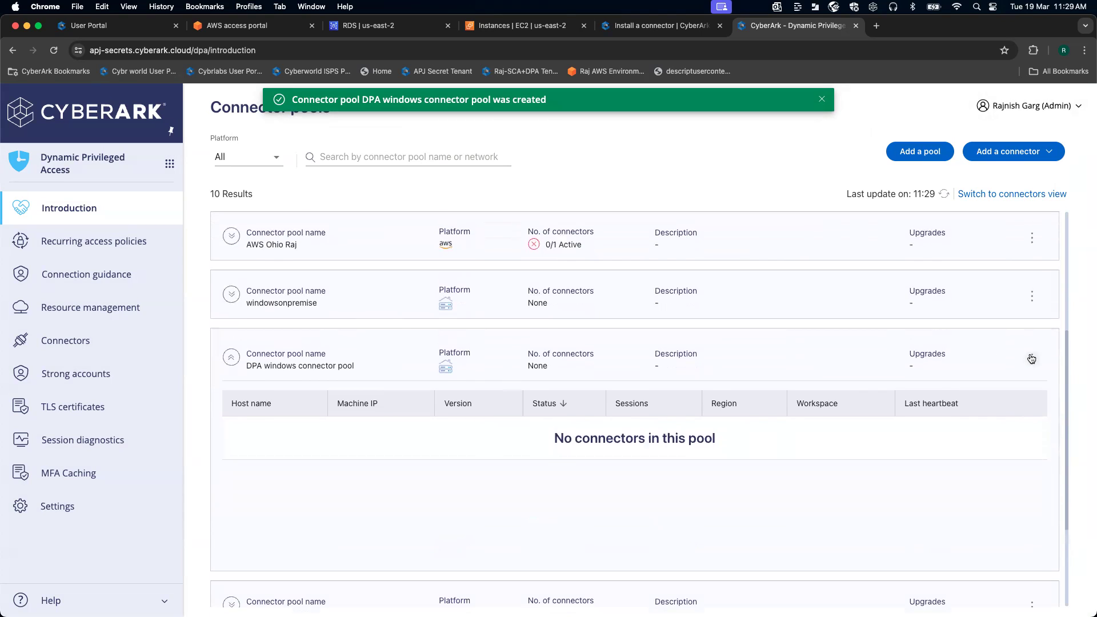
{"action": "left_click", "coordinate": [1041, 152]}
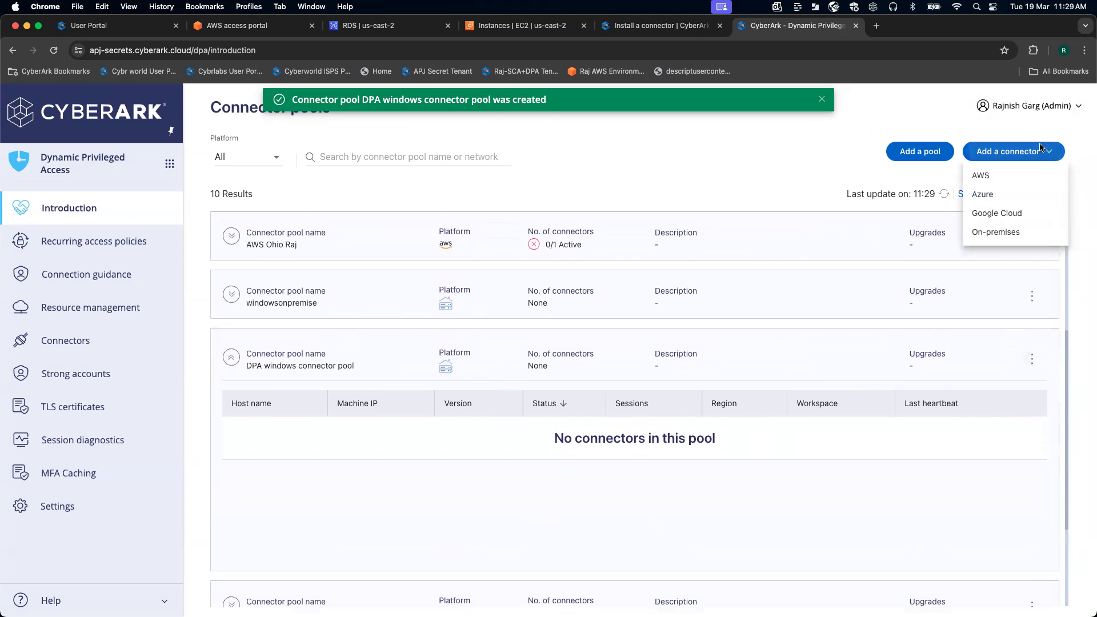
{"action": "left_click", "coordinate": [999, 235]}
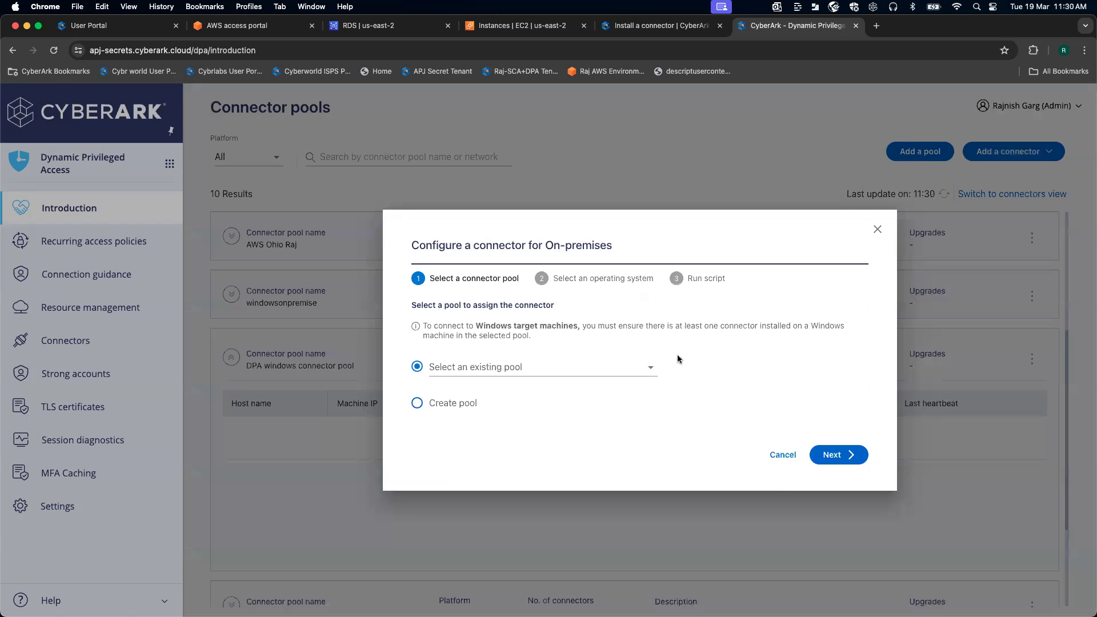
{"action": "left_click", "coordinate": [651, 370]}
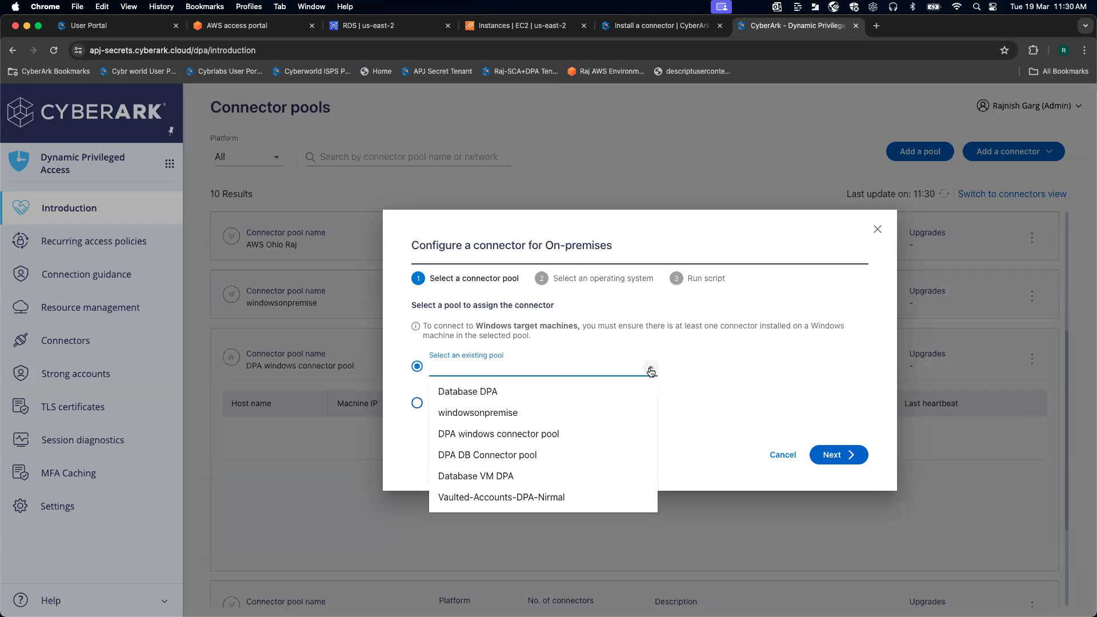
{"action": "left_click", "coordinate": [550, 438]}
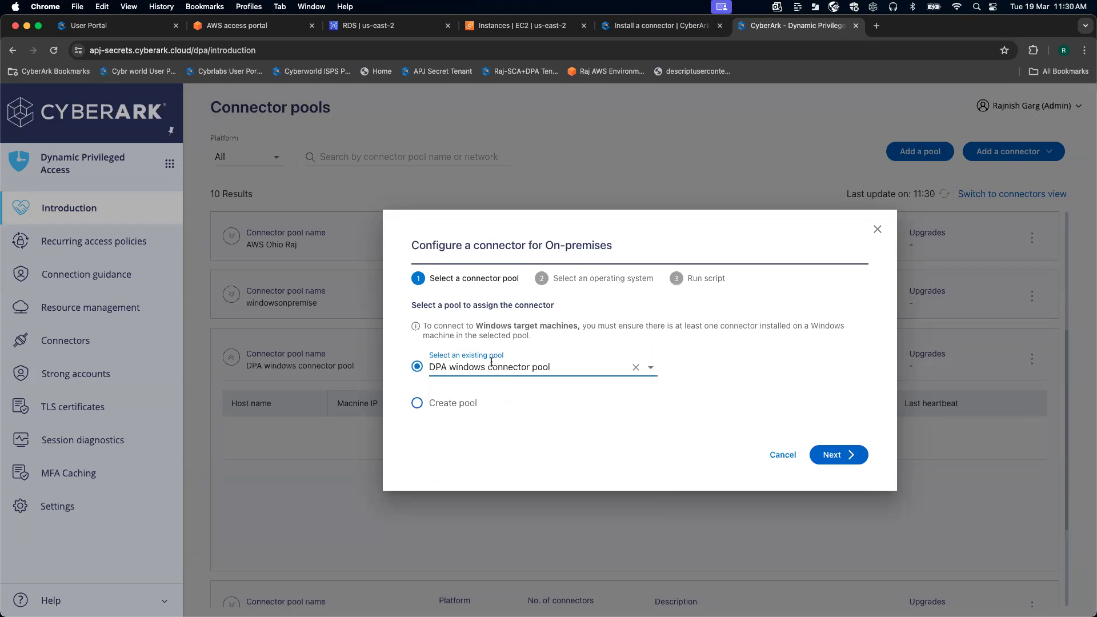
Choose Windows as the connector OS to generate the PowerShell installation script
{"action": "left_click", "coordinate": [843, 455]}
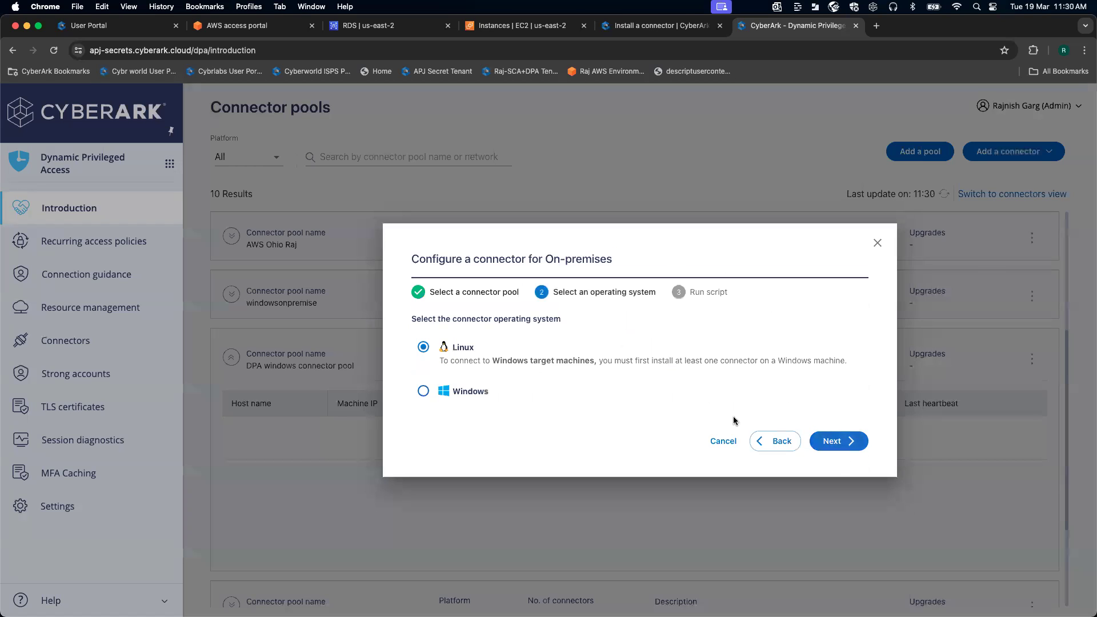
{"action": "left_click", "coordinate": [423, 391]}
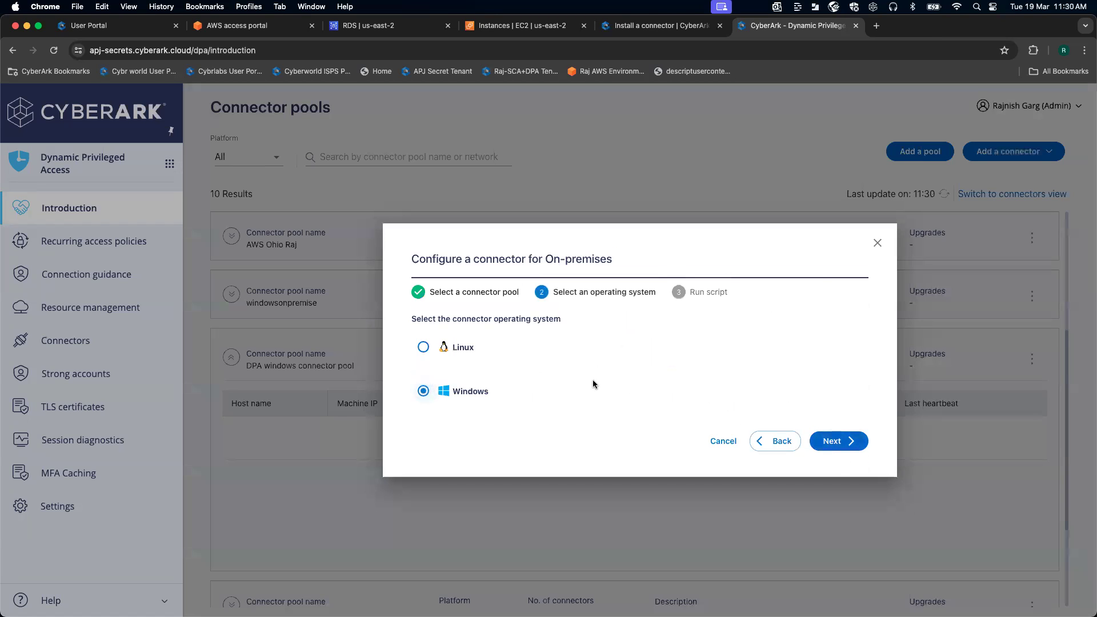
{"action": "left_click", "coordinate": [849, 442]}
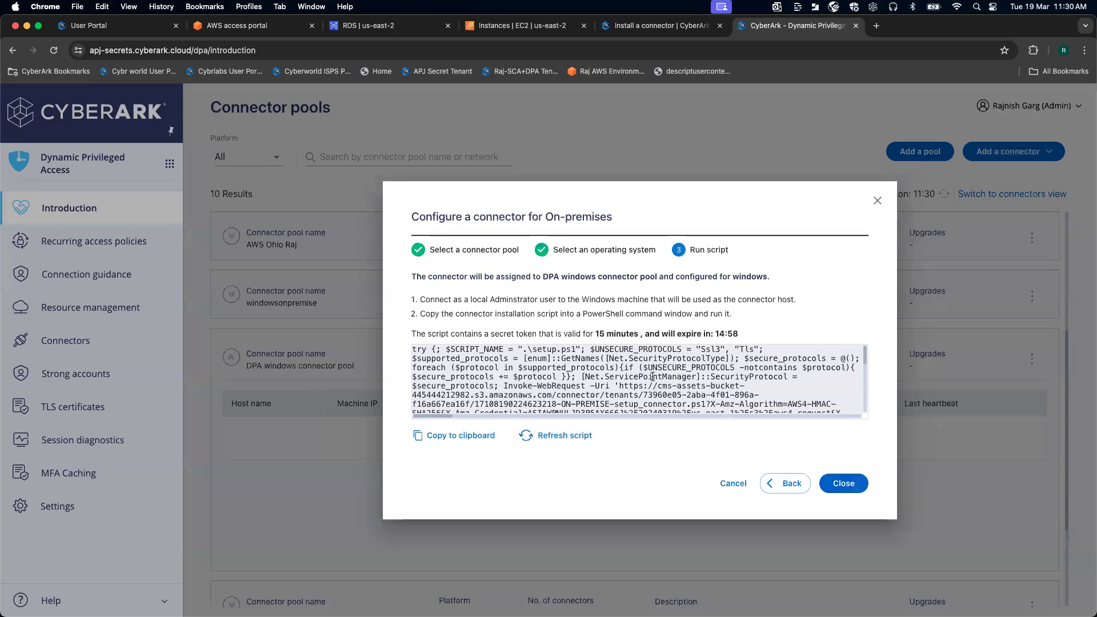
{"action": "scroll", "coordinate": [652, 377], "scroll_direction": "down", "scroll_amount": 3}
{"action": "scroll", "coordinate": [653, 377], "scroll_direction": "up", "scroll_amount": 3}
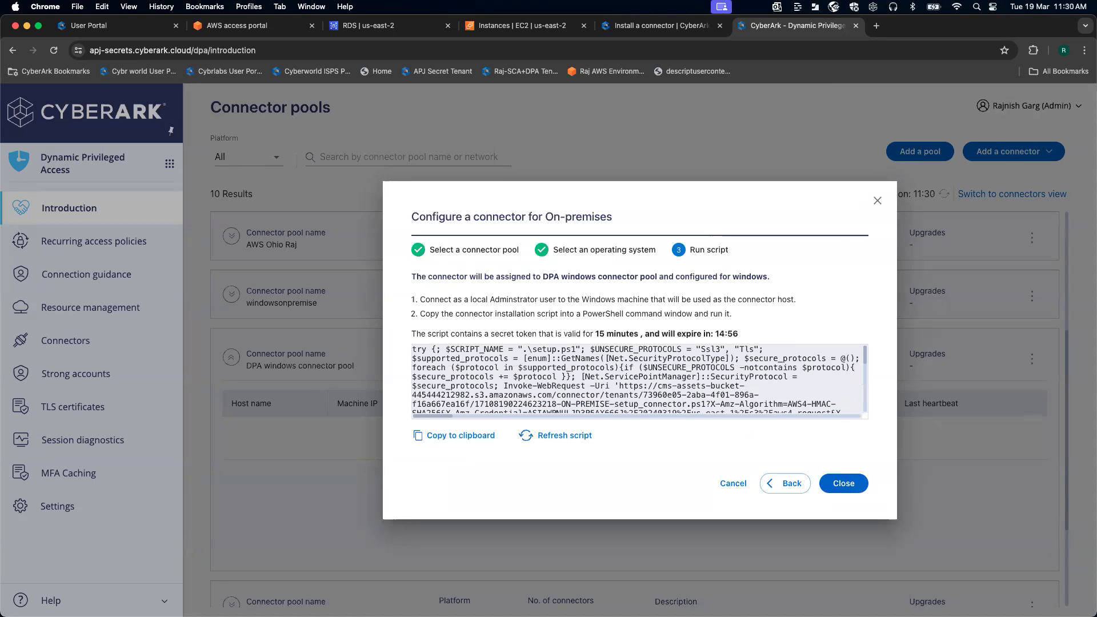
Launch Windows PowerShell as administrator on the remote Windows machine
{"action": "key", "text": "super+Tab"}
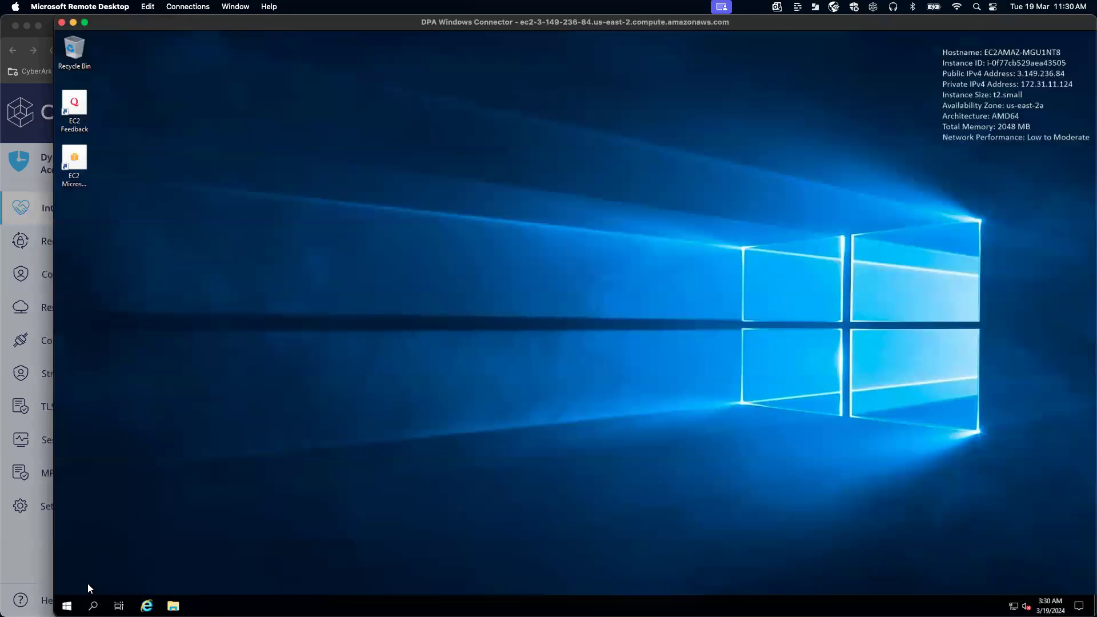
{"action": "left_click", "coordinate": [93, 606]}
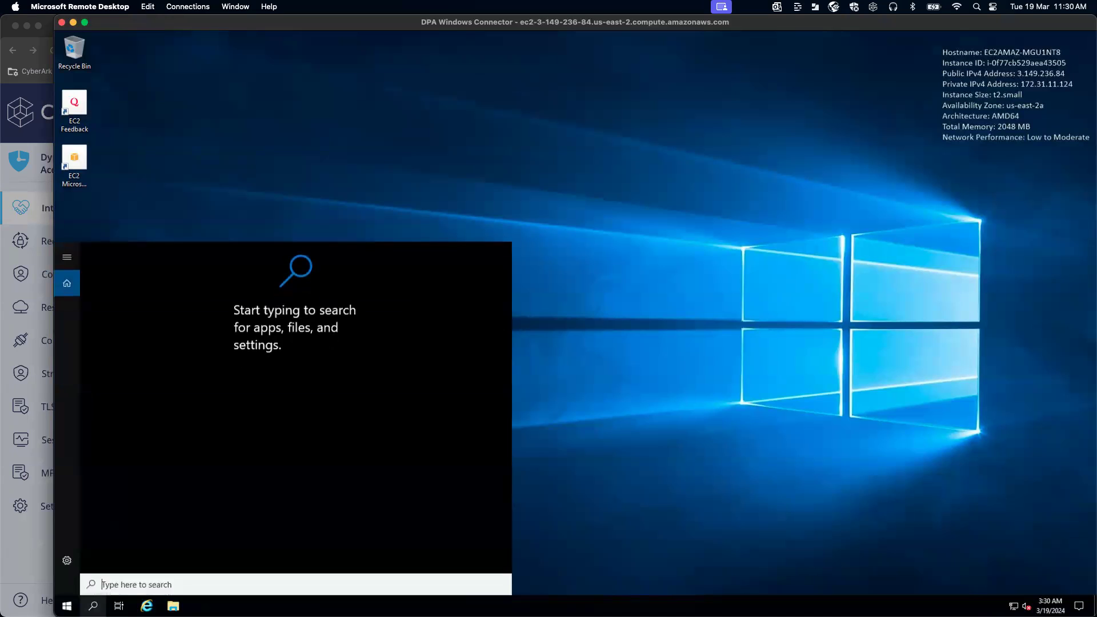
{"action": "type", "text": "power"}
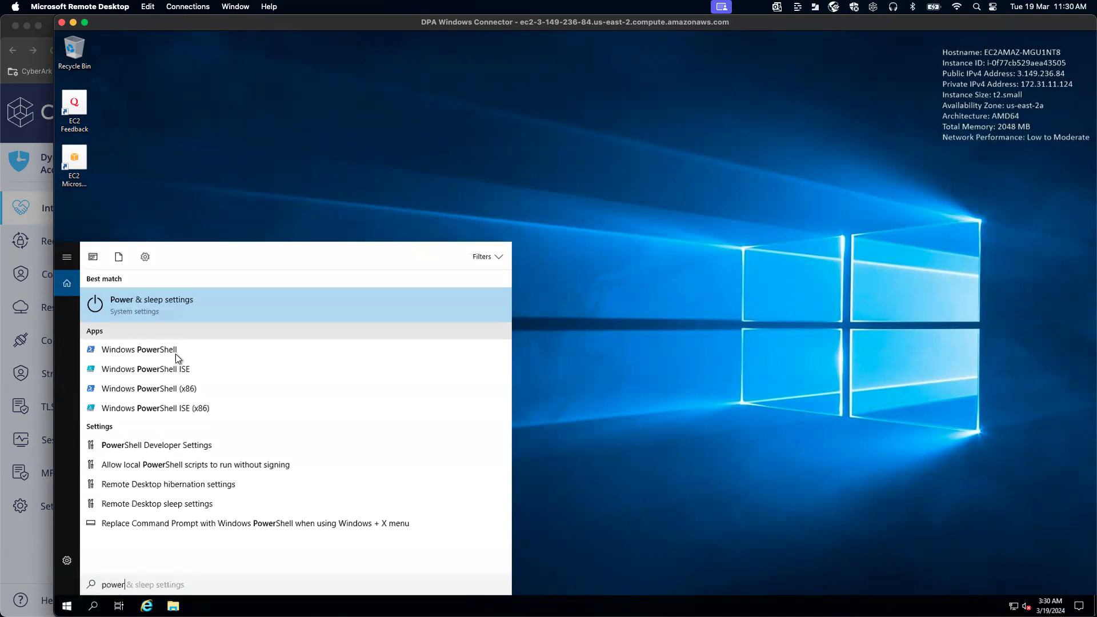
{"action": "right_click", "coordinate": [174, 352]}
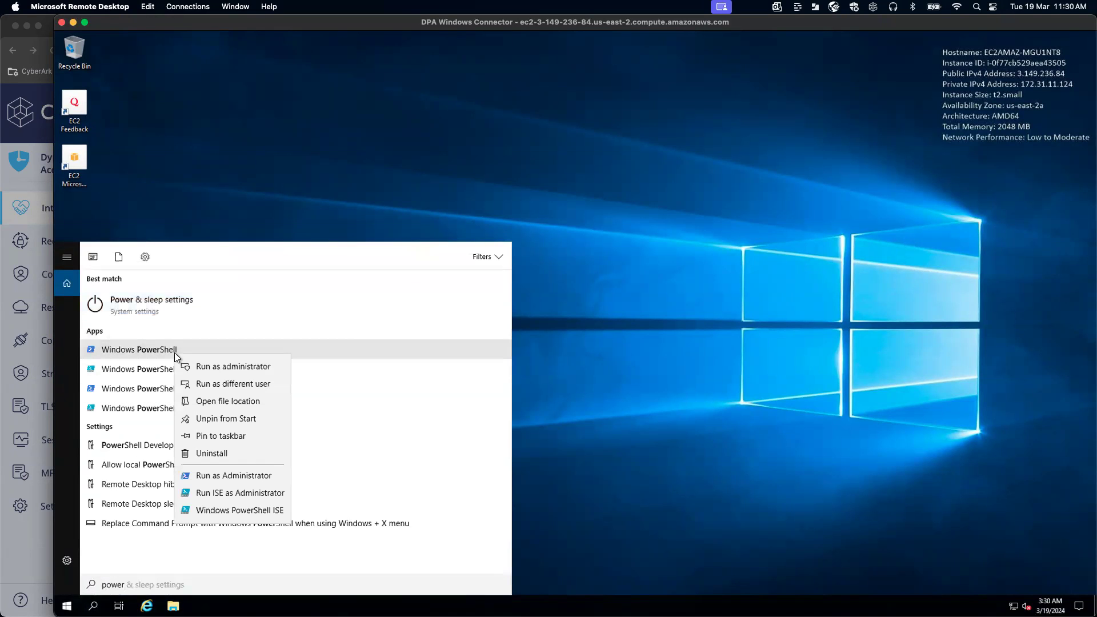
{"action": "left_click", "coordinate": [220, 365]}
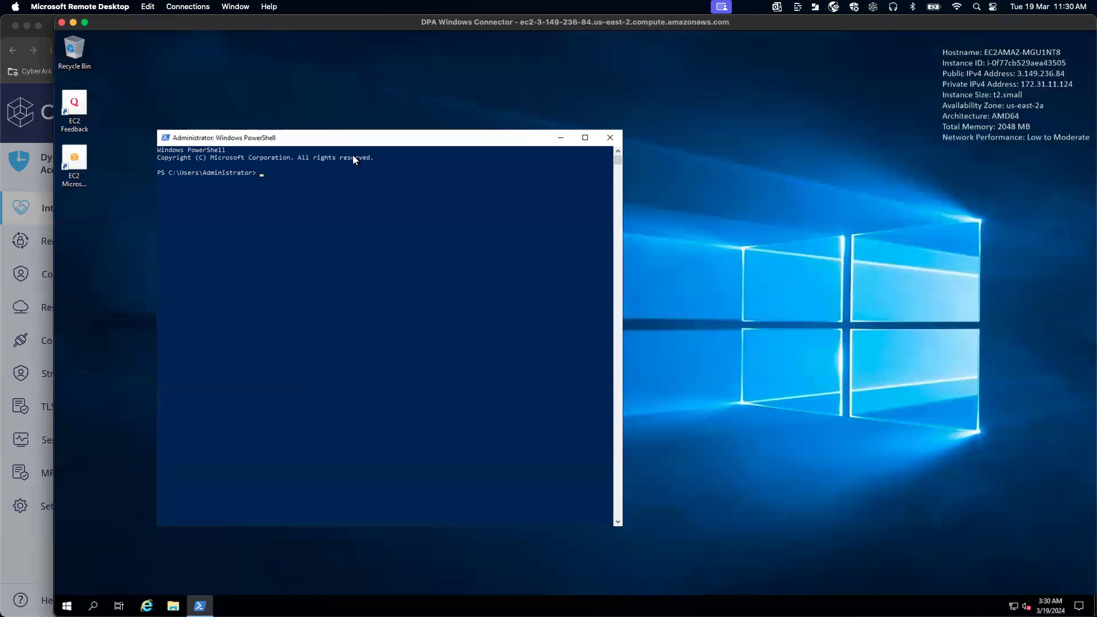
Copy the connector installation script to the clipboard and return to PowerShell
{"action": "left_click", "coordinate": [26, 539]}
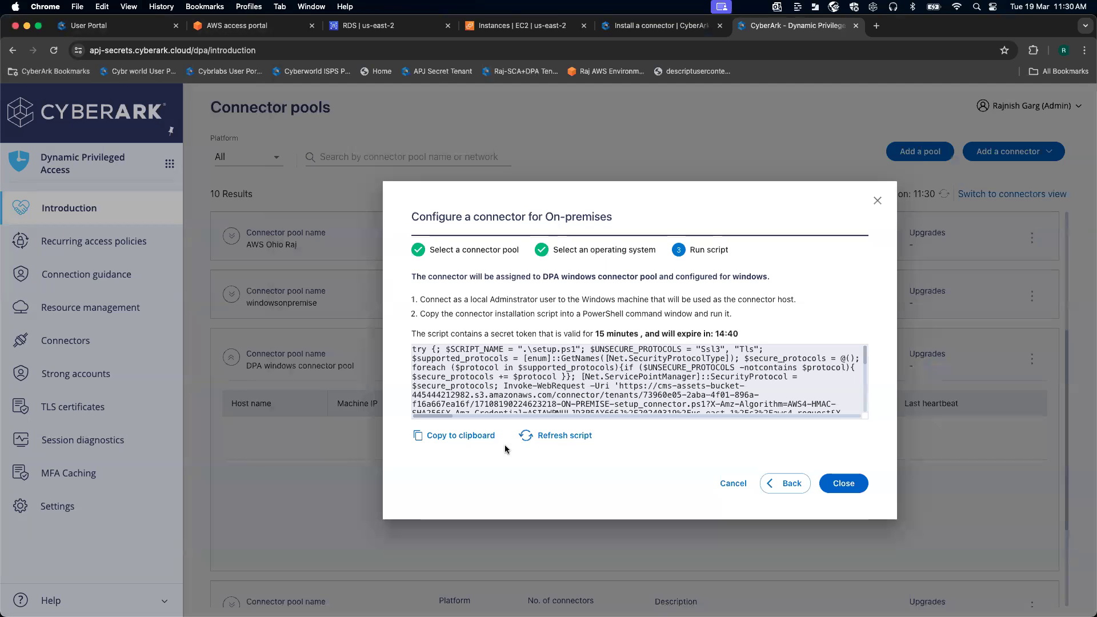
{"action": "left_click", "coordinate": [440, 437]}
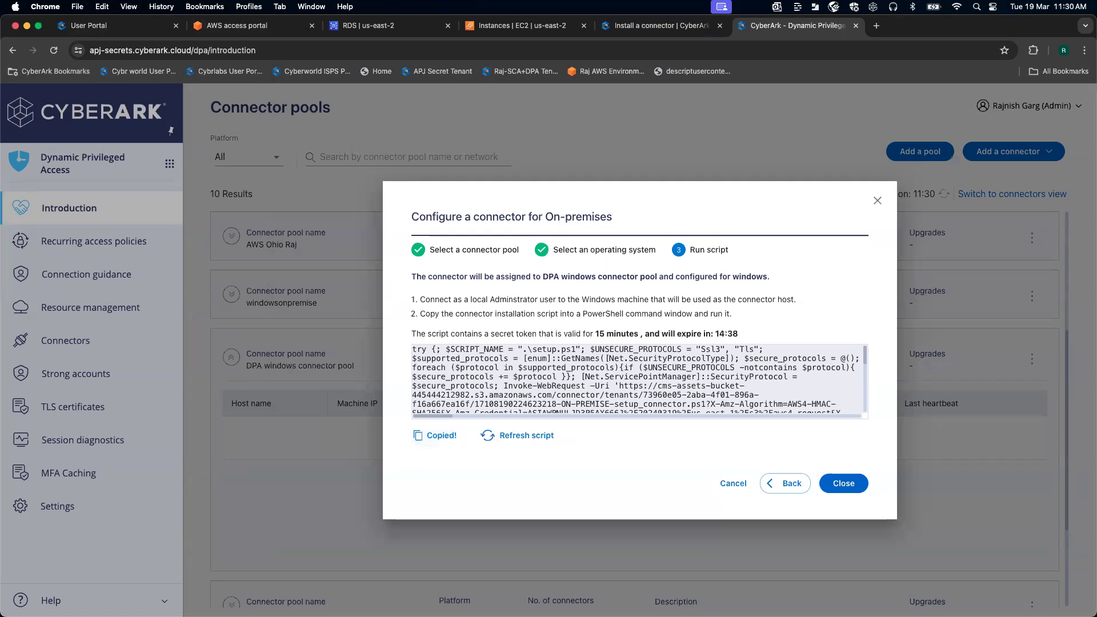
{"action": "key", "text": "super+Tab"}
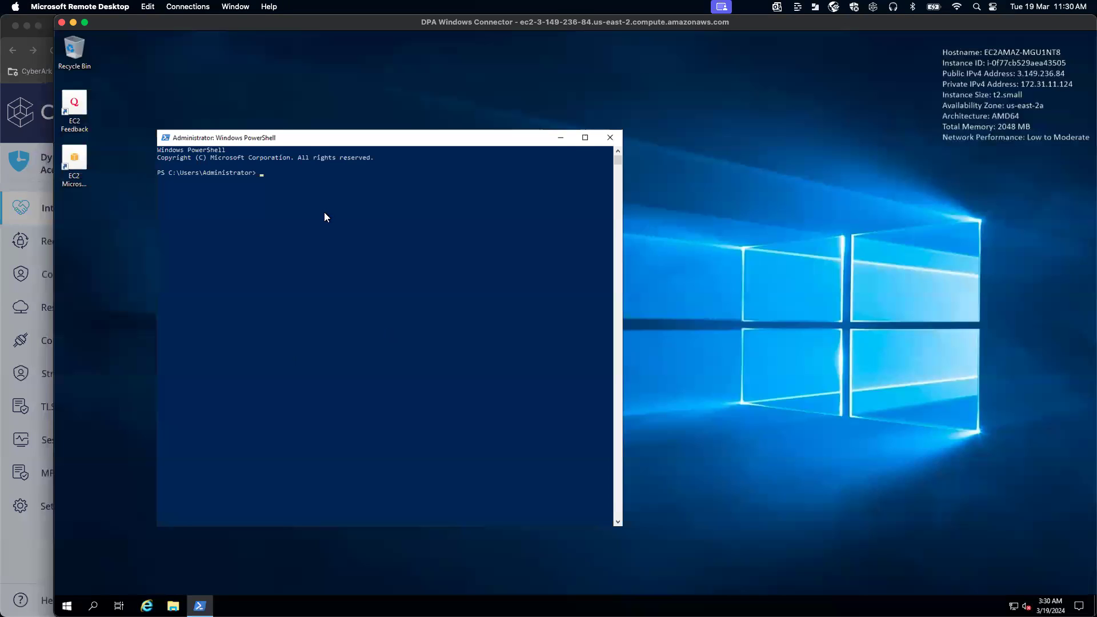
Paste and run the installation script in PowerShell until it reports Installation complete
{"action": "right_click", "coordinate": [293, 184]}
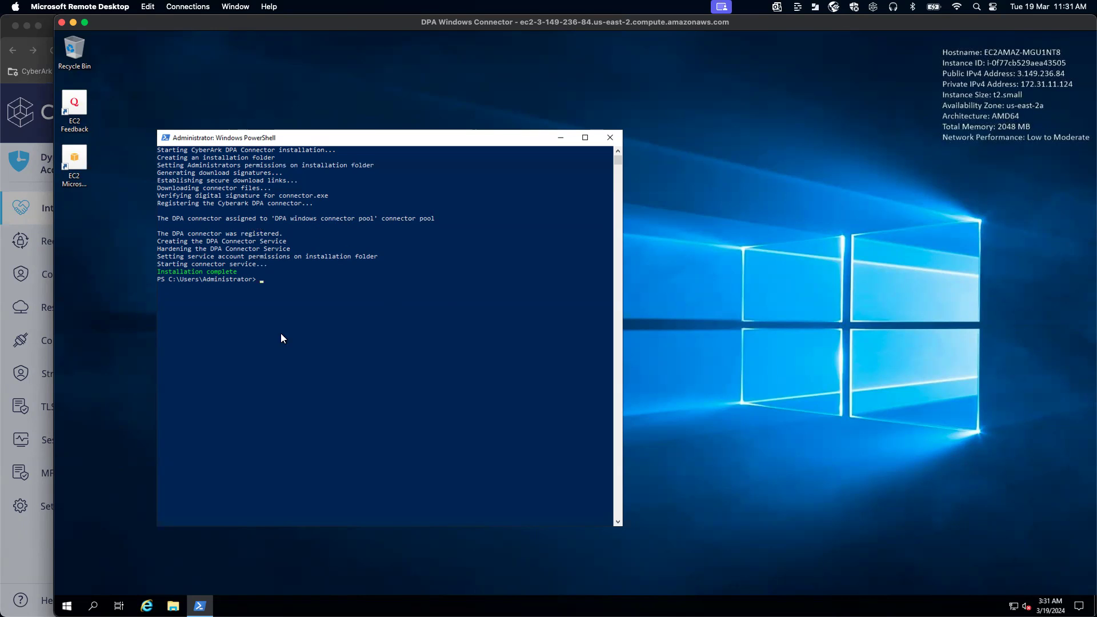
Close the connector dialog and confirm the pool shows 1/1 Active at 172.31.11.124
{"action": "left_click", "coordinate": [23, 528]}
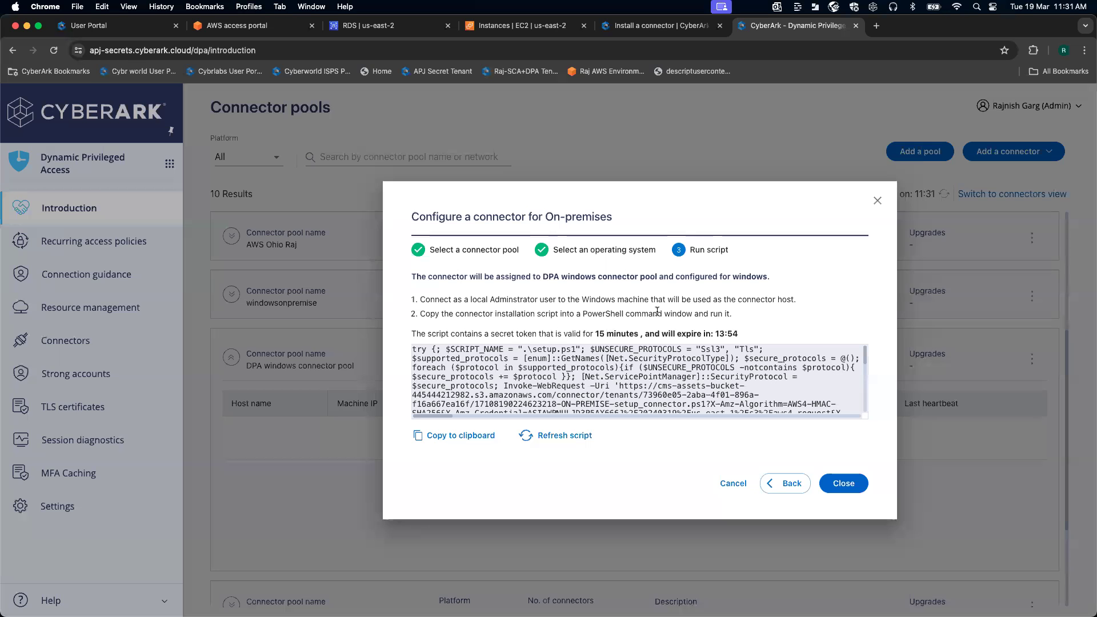
{"action": "left_click", "coordinate": [844, 484]}
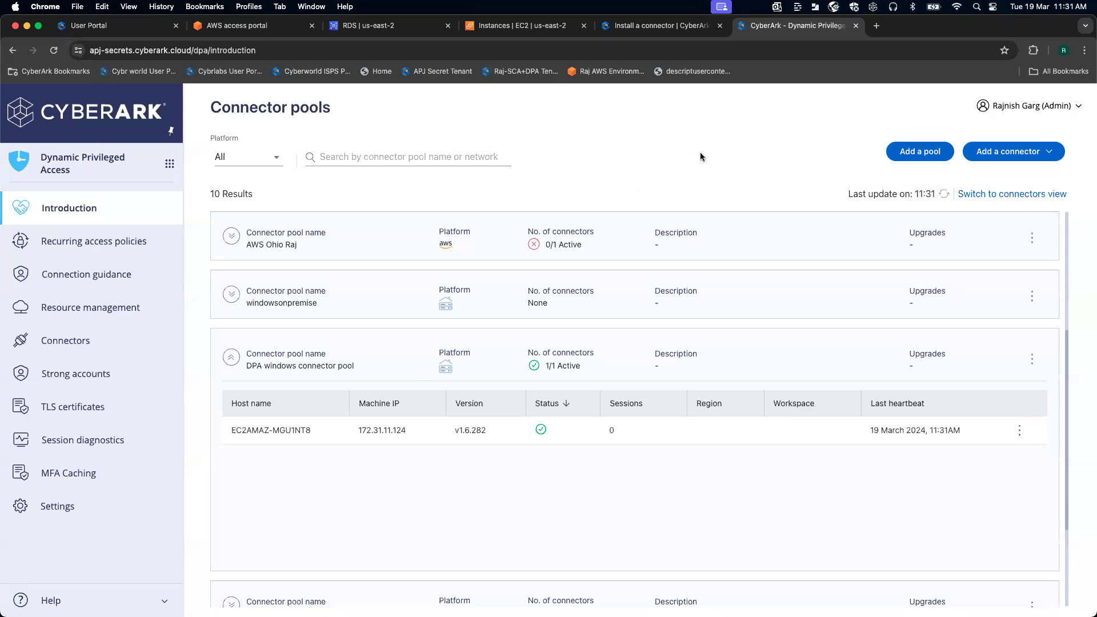
Read through the 'Install a connector' guide in CyberArk Docs
{"action": "left_click", "coordinate": [660, 27]}
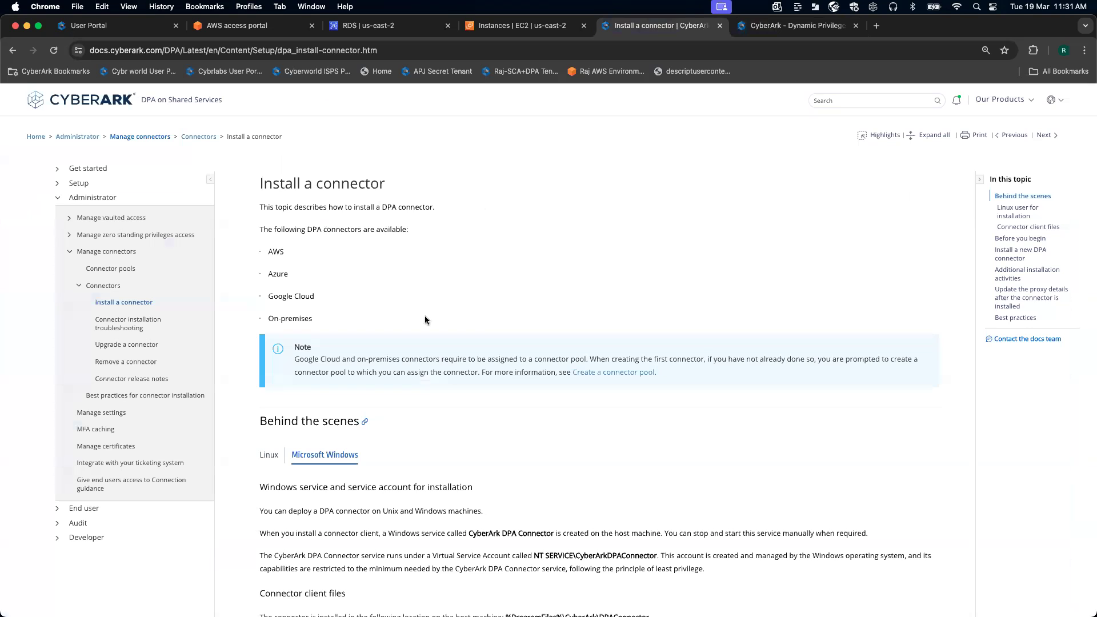
{"action": "scroll", "coordinate": [425, 320], "scroll_direction": "down", "scroll_amount": 6}
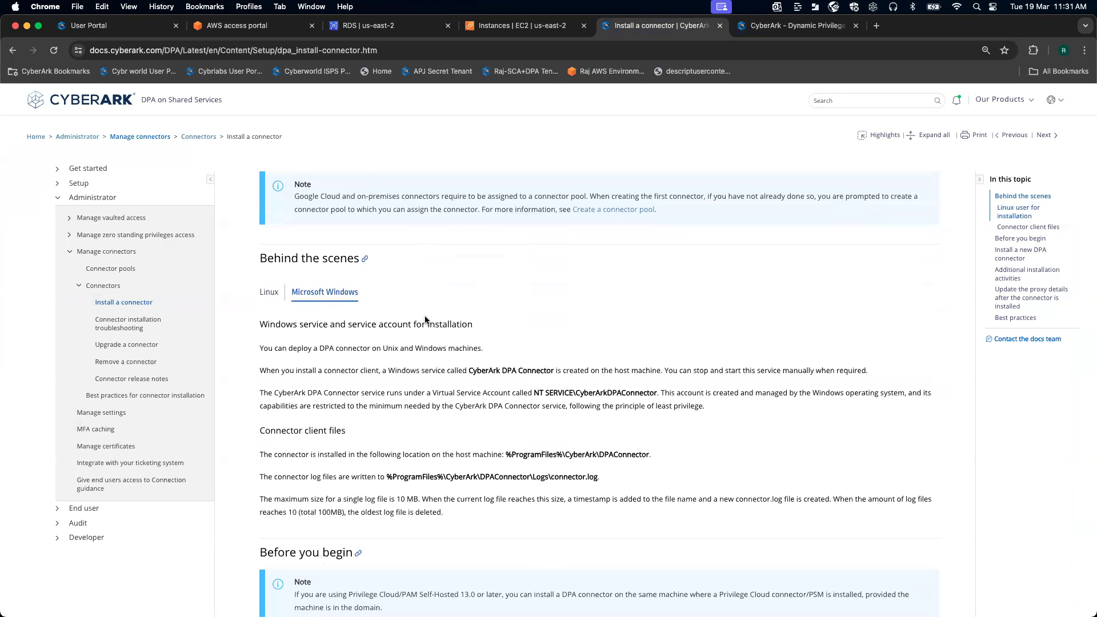
{"action": "scroll", "coordinate": [425, 320], "scroll_direction": "down", "scroll_amount": 12}
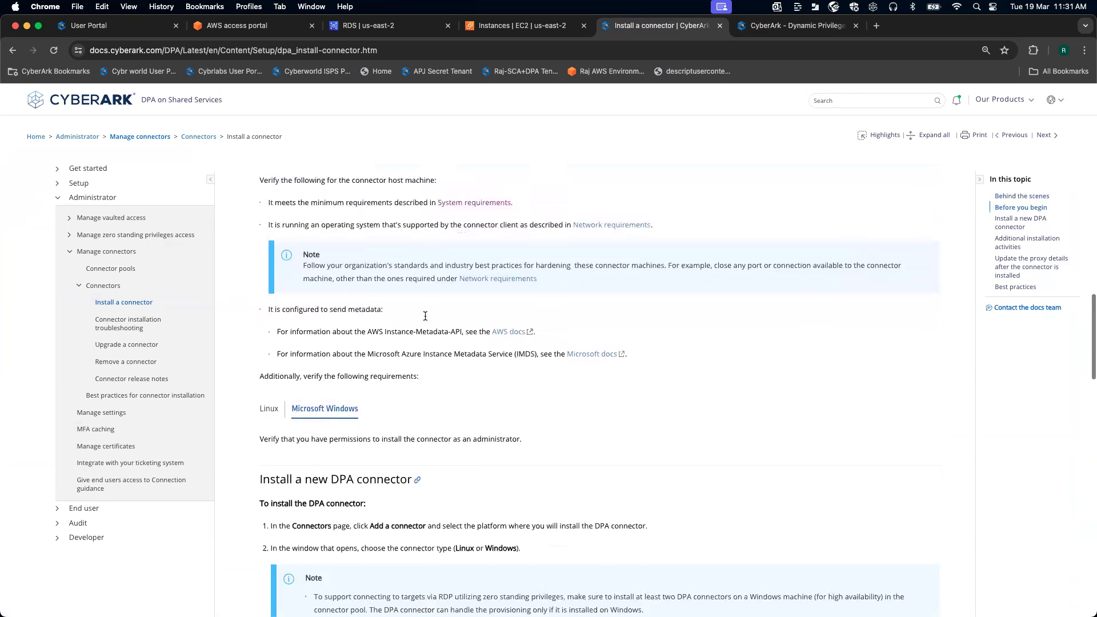
{"action": "scroll", "coordinate": [425, 320], "scroll_direction": "down", "scroll_amount": 15}
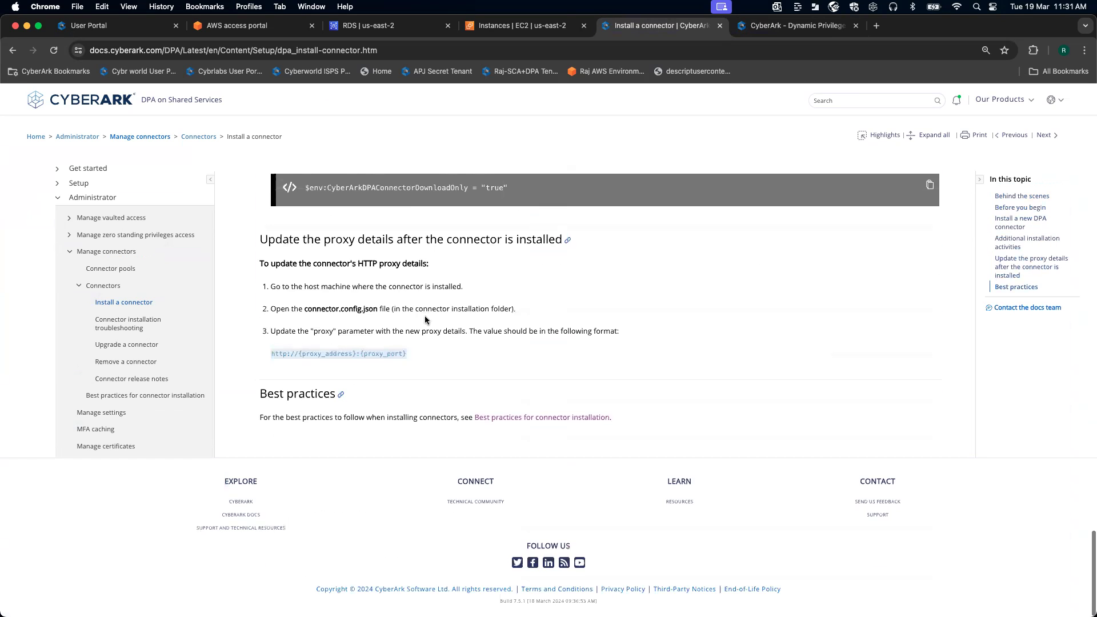
{"action": "scroll", "coordinate": [425, 320], "scroll_direction": "up", "scroll_amount": 15}
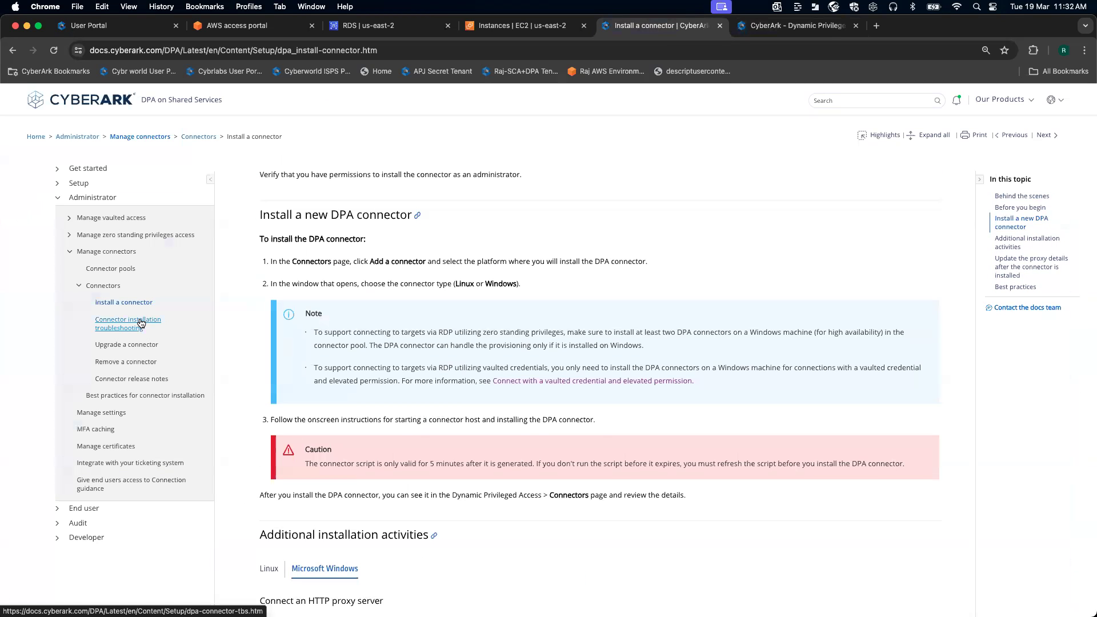
Review the Connector installation troubleshooting page's table of steps, messages and remedial actions
{"action": "left_click", "coordinate": [141, 323]}
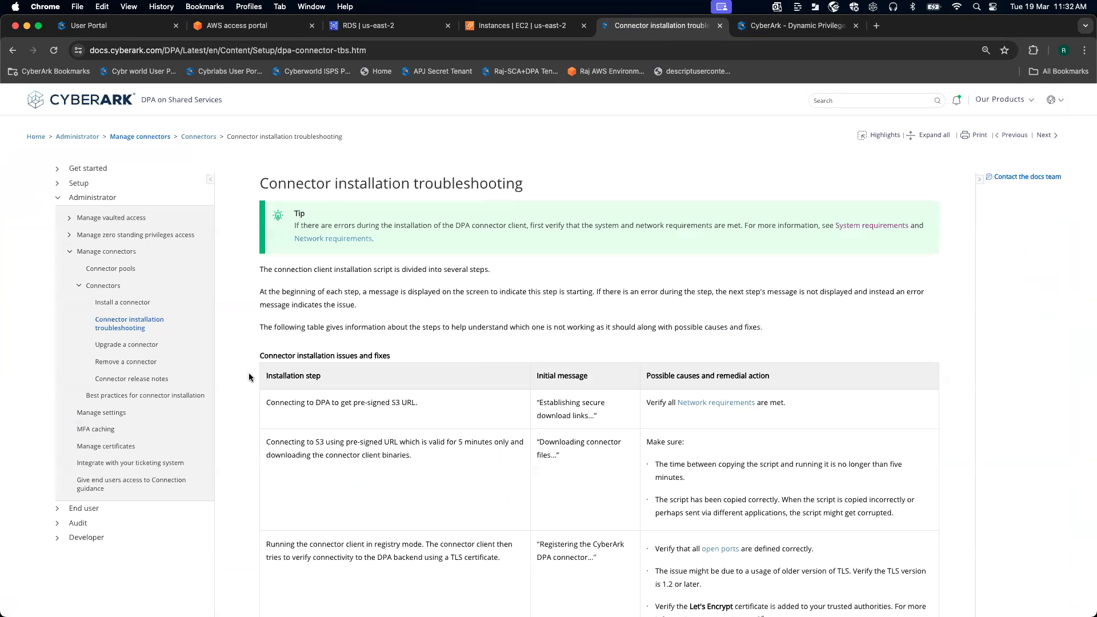
{"action": "scroll", "coordinate": [530, 331], "scroll_direction": "down", "scroll_amount": 5}
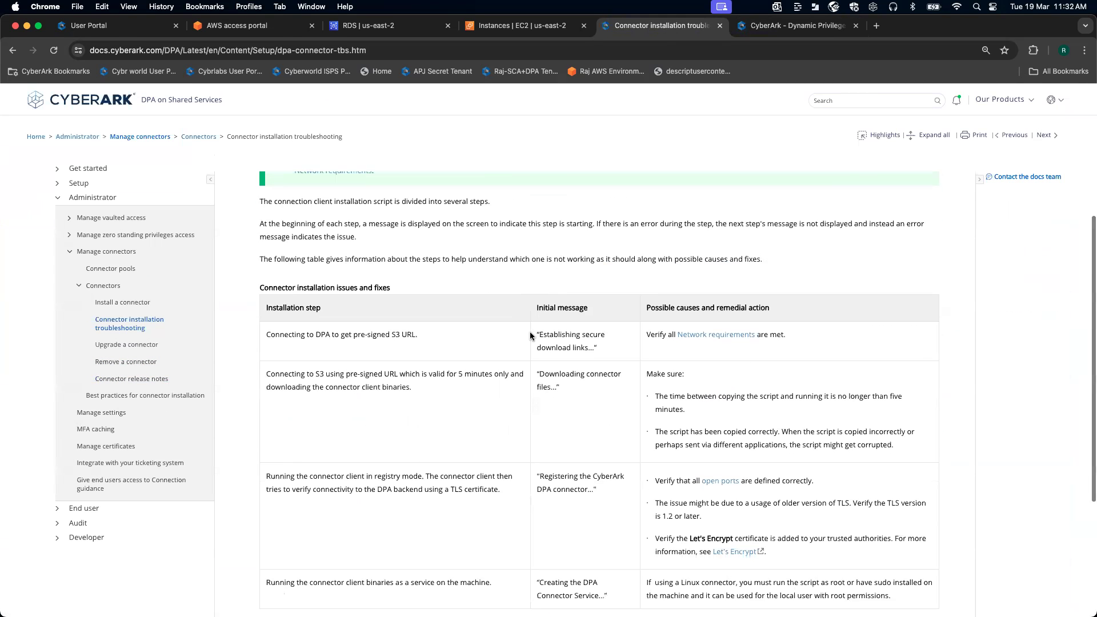
{"action": "scroll", "coordinate": [529, 332], "scroll_direction": "up", "scroll_amount": 5}
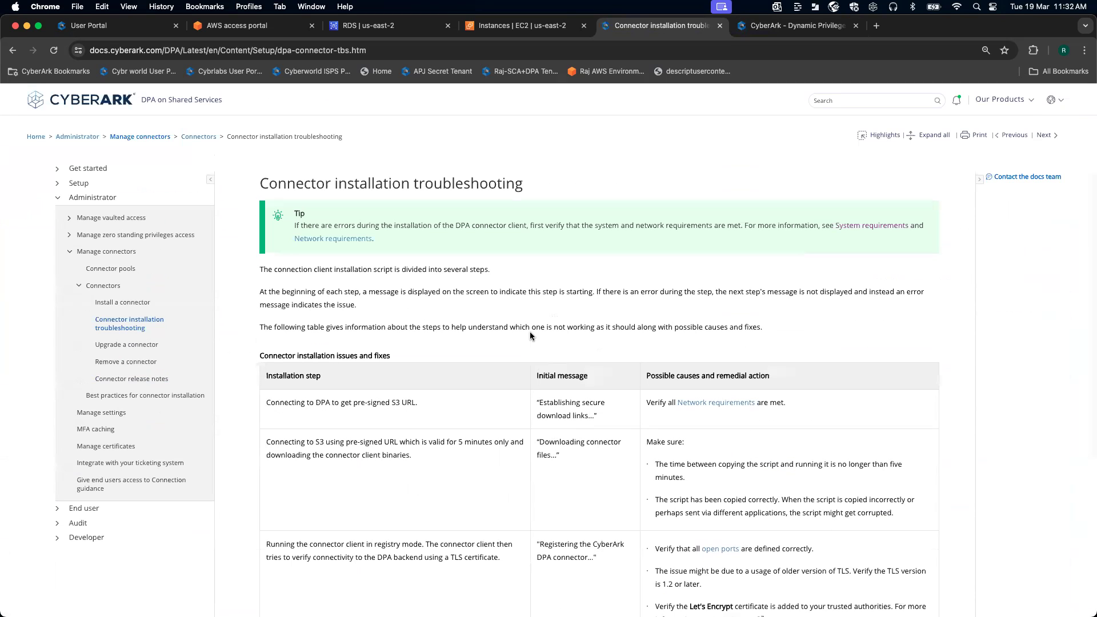